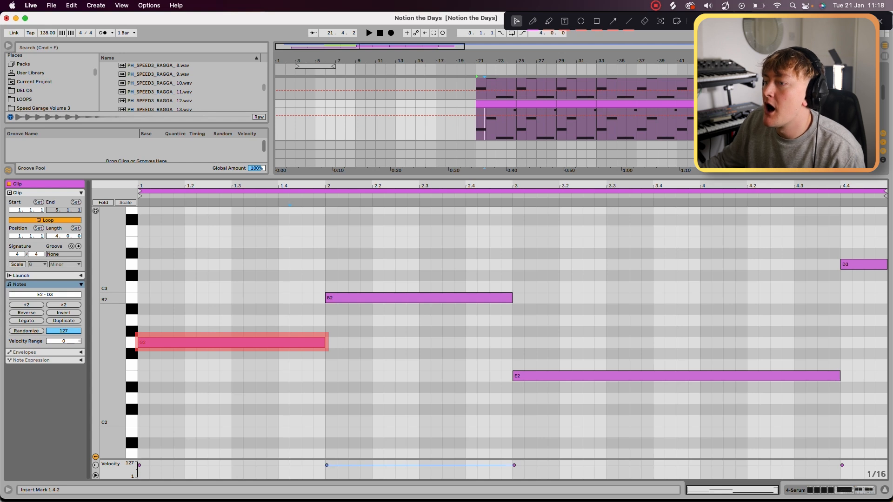
Step: Inspect the bass clip's B2 and E2 notes and the area around its ending in the piano roll
left_click(400, 298)
left_click(676, 376)
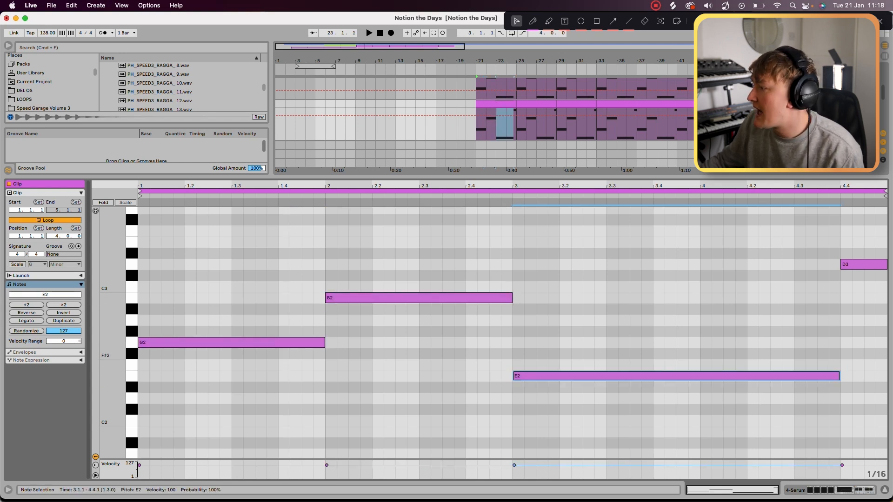
left_click_drag(721, 355, 805, 363)
left_click(806, 363)
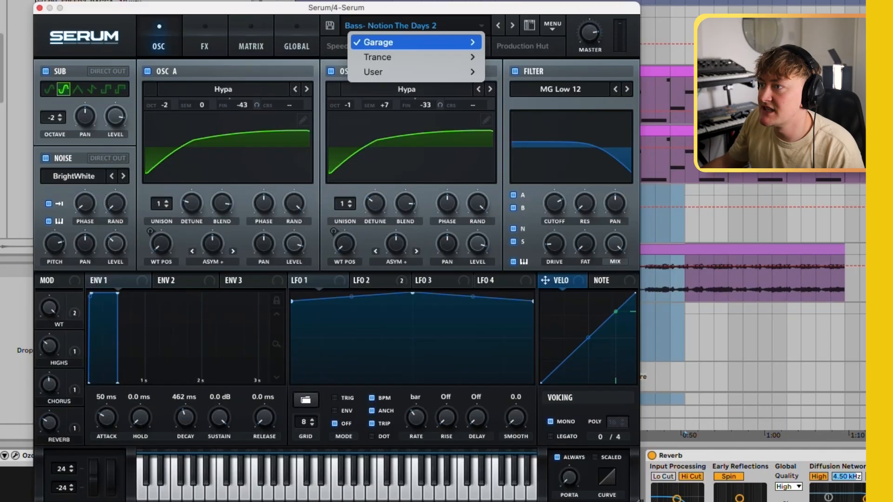
Step: Load the Garage preset Bass- Notion The Days from UK Garage Volume 5 and play the bassline
mouse_move(378, 42)
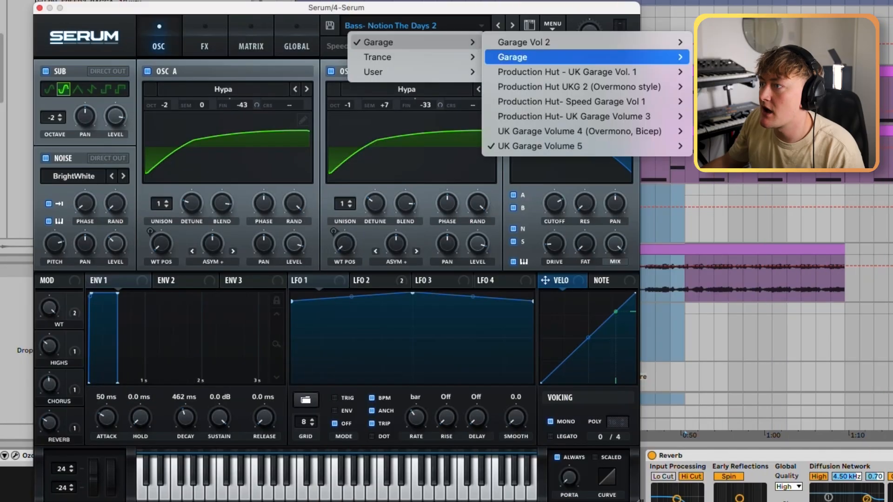
mouse_move(581, 146)
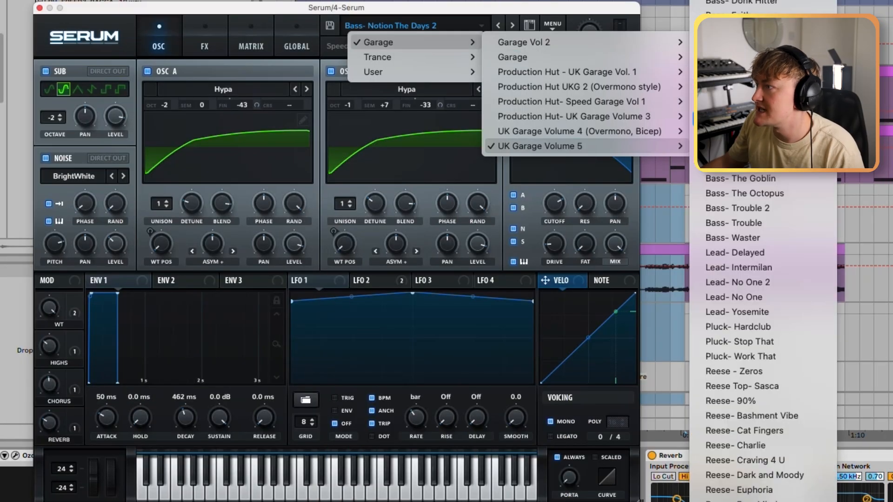
left_click(744, 134)
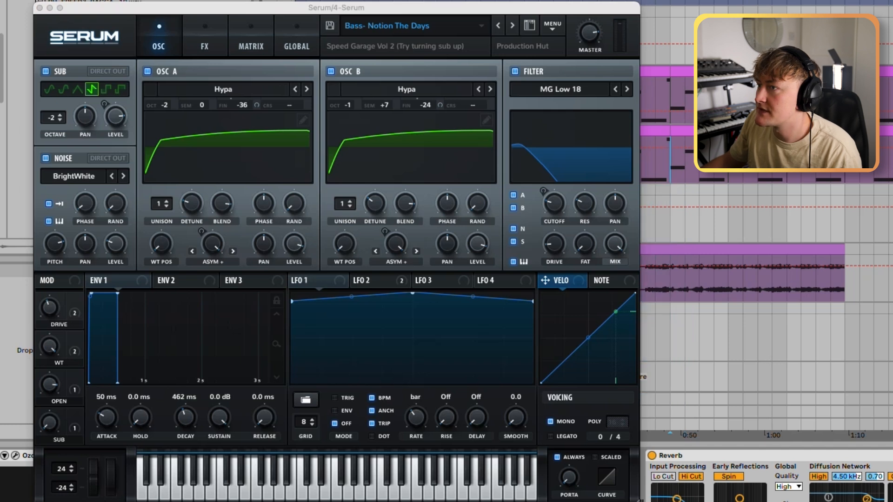
key("space")
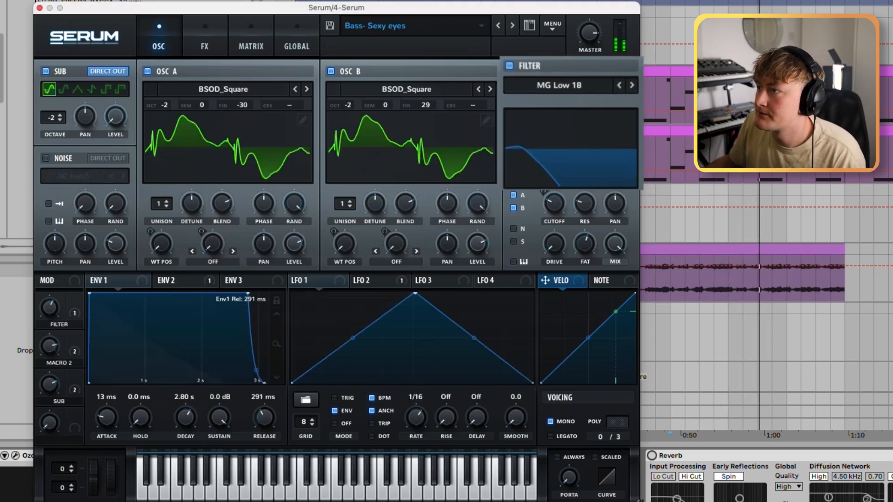
Step: Audition the presets Bass- Notion The Days Muted and Bass- Notion The Days 2
left_click(503, 26)
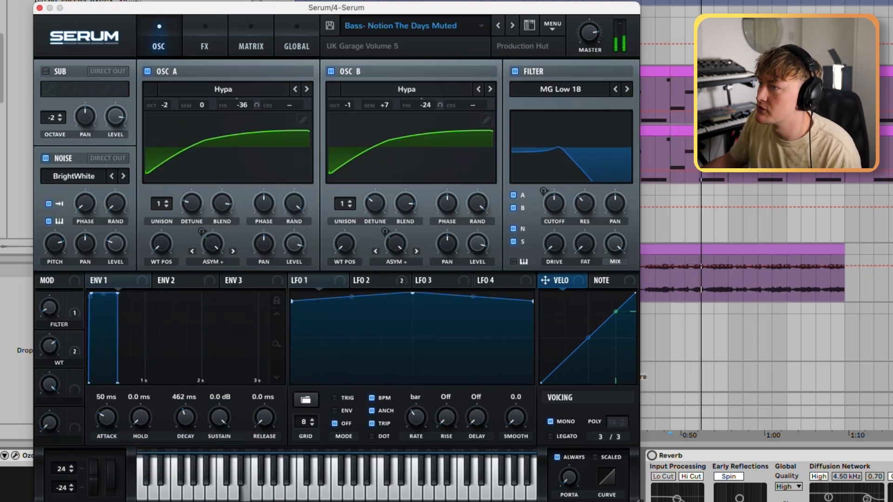
left_click(503, 26)
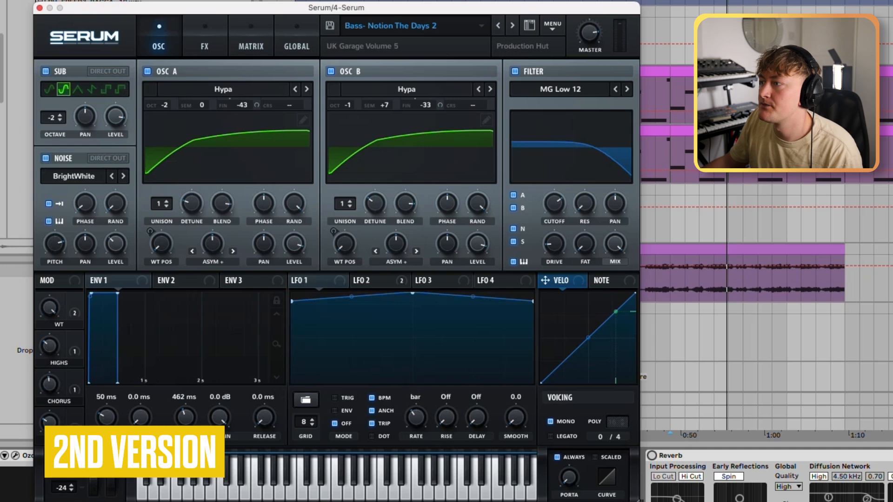
key("space")
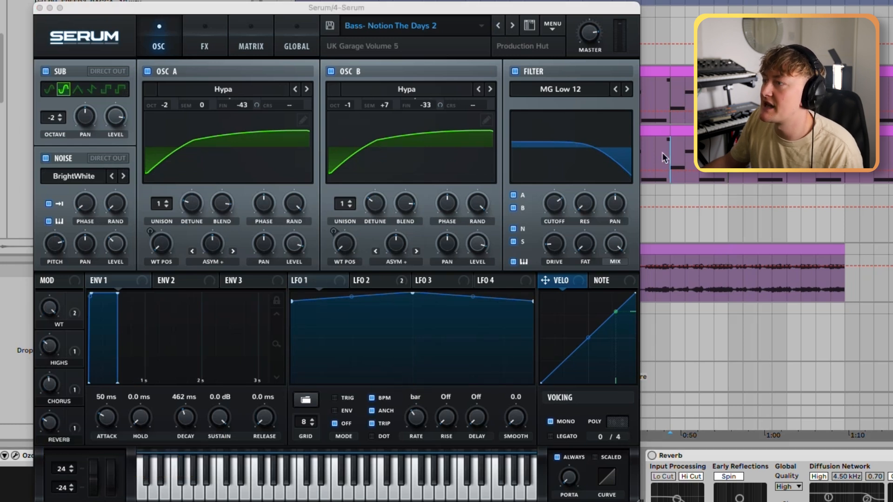
key("space")
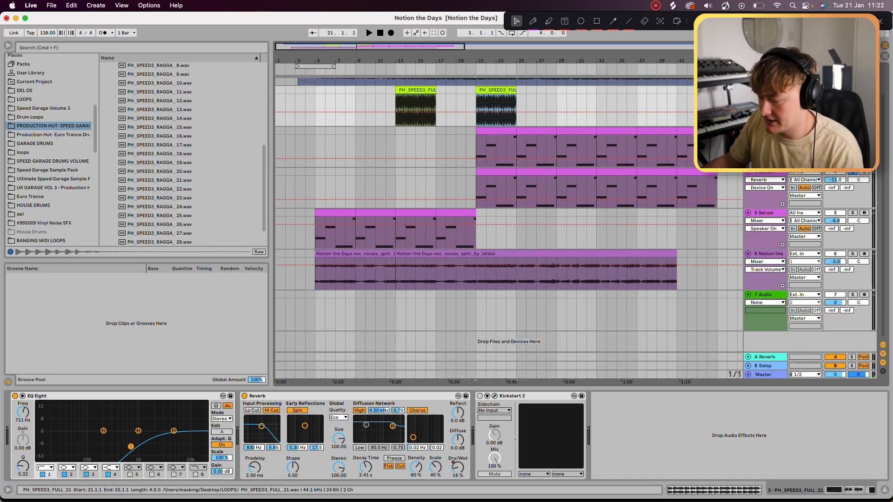
Step: Duplicate the drum loop that starts at bar 21 and play the arrangement from about bar 20
key("super+d")
left_click(466, 150)
key("space")
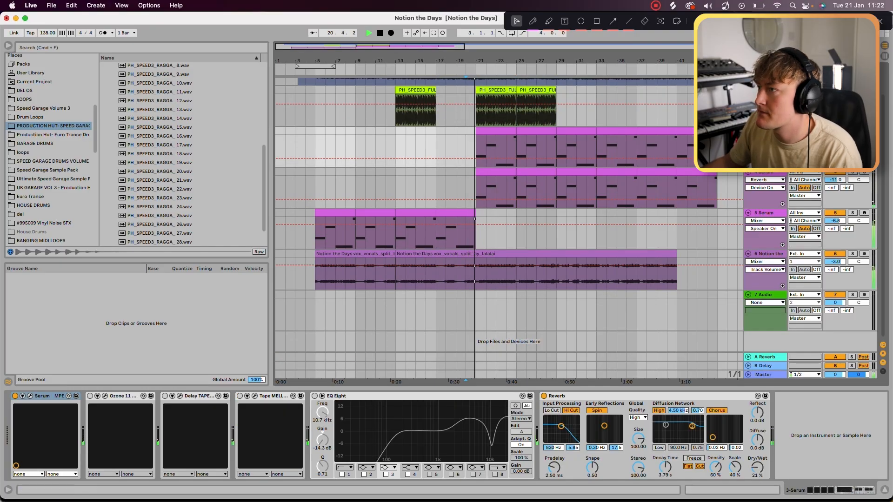
scroll(484, 228, "up", 2)
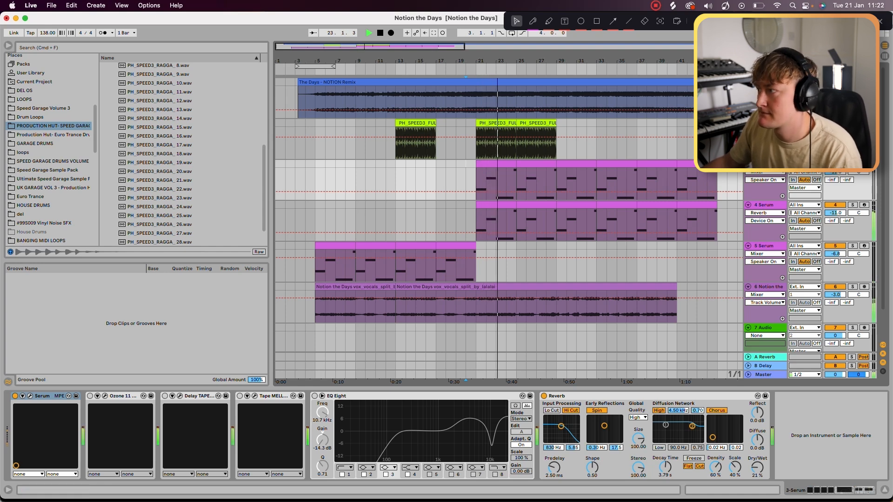
key("Down")
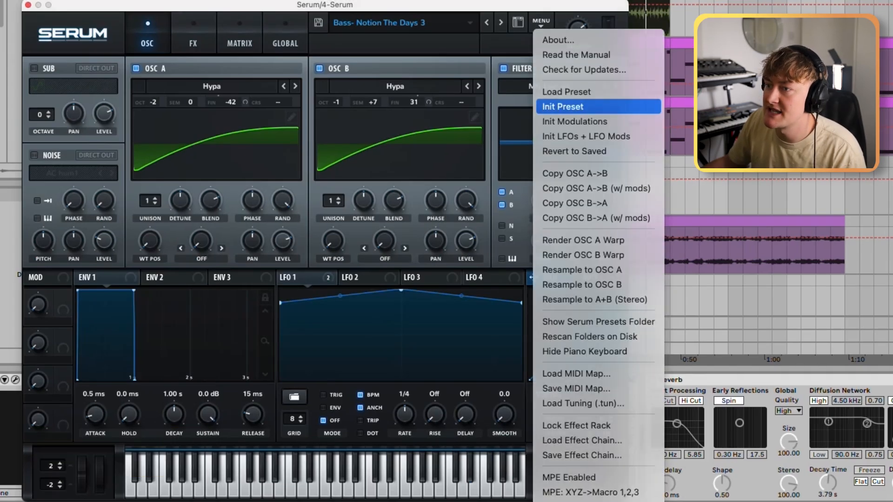
Step: Initialize the synth preset and set oscillator A's wavetable to Hypa from the Digital category
left_click(563, 106)
left_click(212, 86)
mouse_move(172, 117)
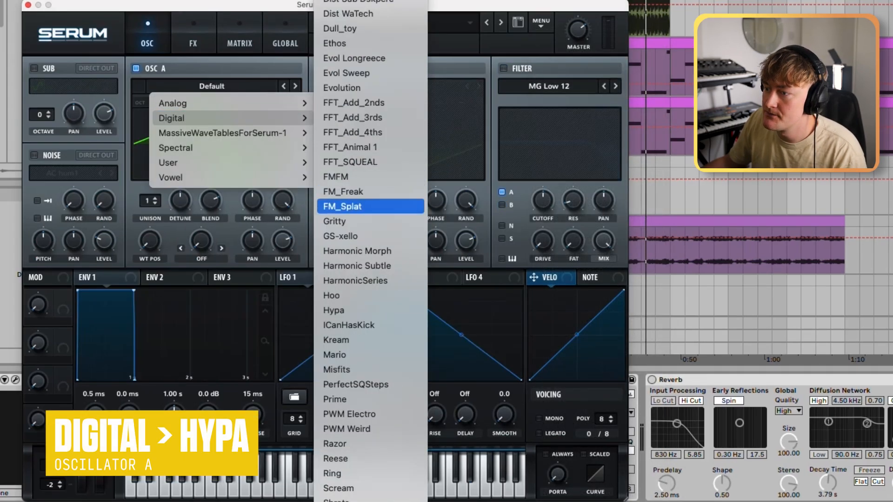
left_click(353, 310)
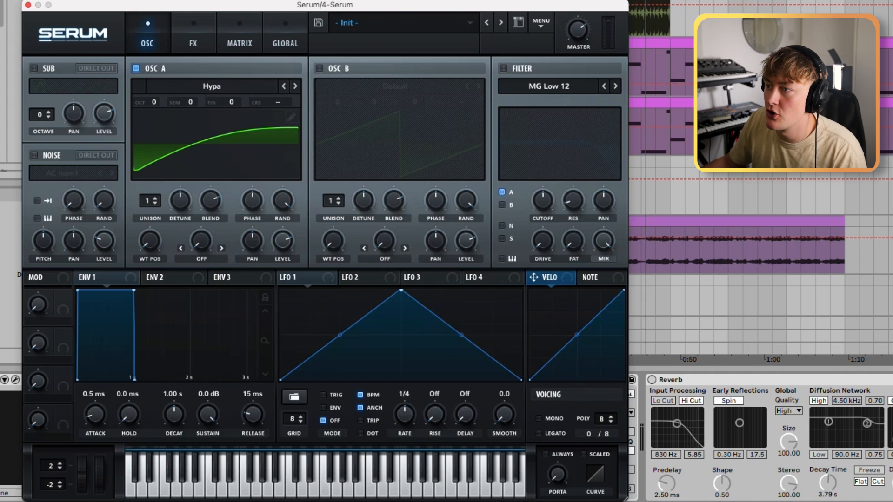
Step: Enable oscillator B and set its wavetable to Hypa from the Digital category
left_click(319, 69)
left_click(395, 86)
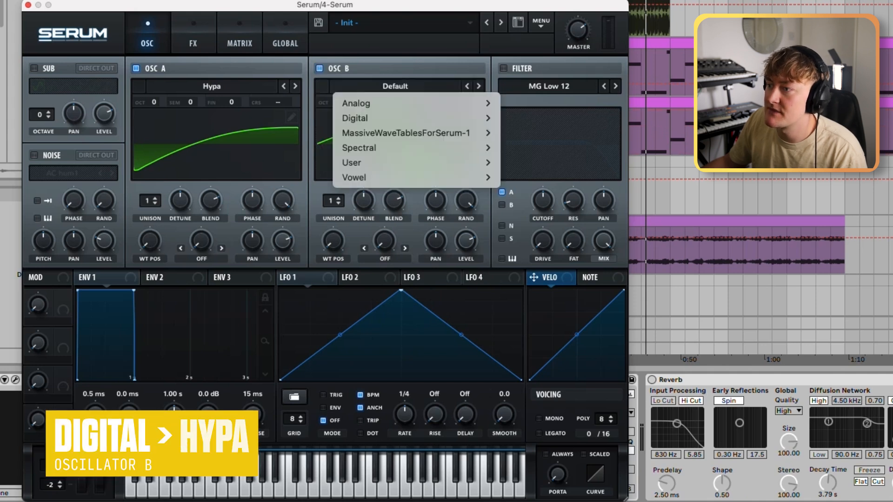
mouse_move(367, 118)
scroll(516, 339, "down", 5)
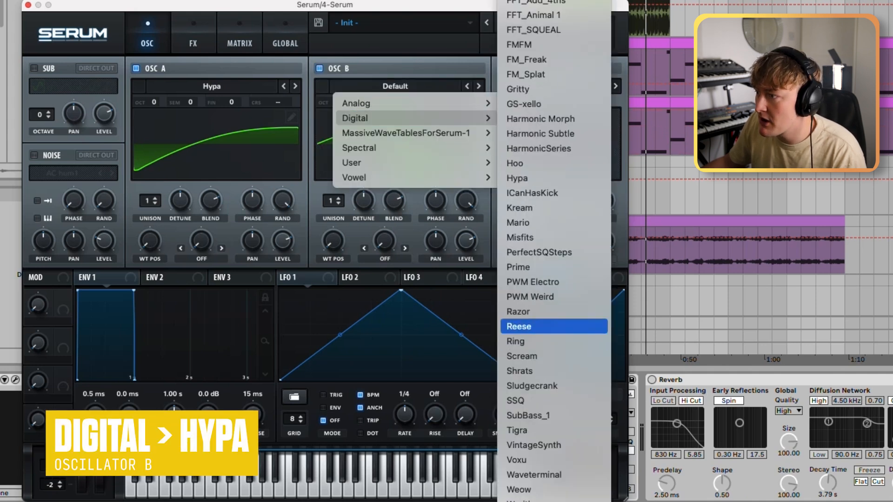
left_click(517, 175)
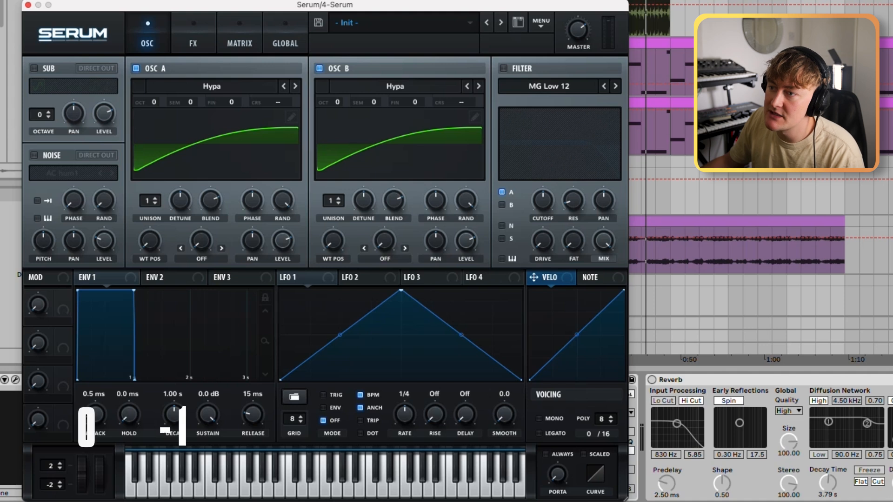
Step: Set the octave to -2 on oscillator A and -1 on oscillator B, listening to the bassline
left_click_drag(154, 102, 154, 117)
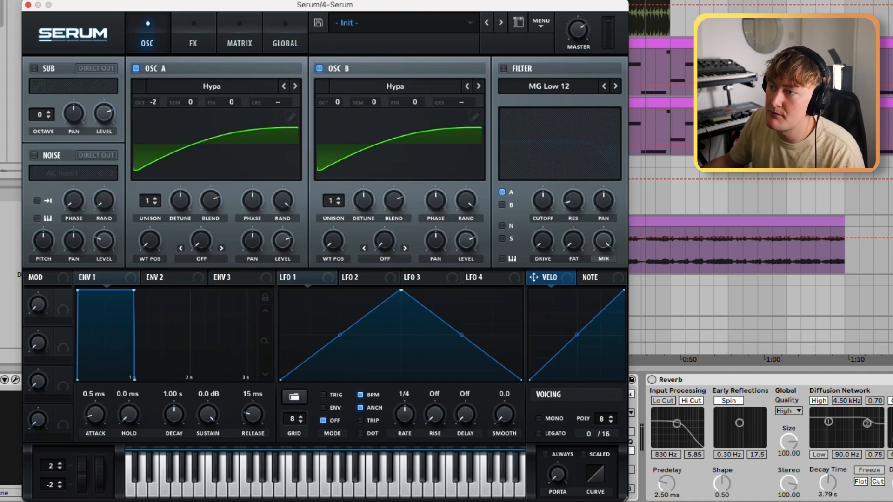
mouse_move(337, 102)
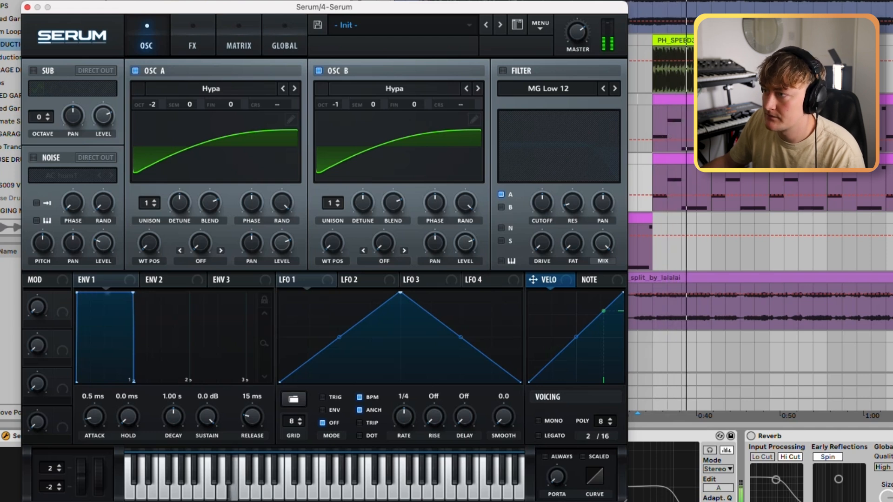
key("space")
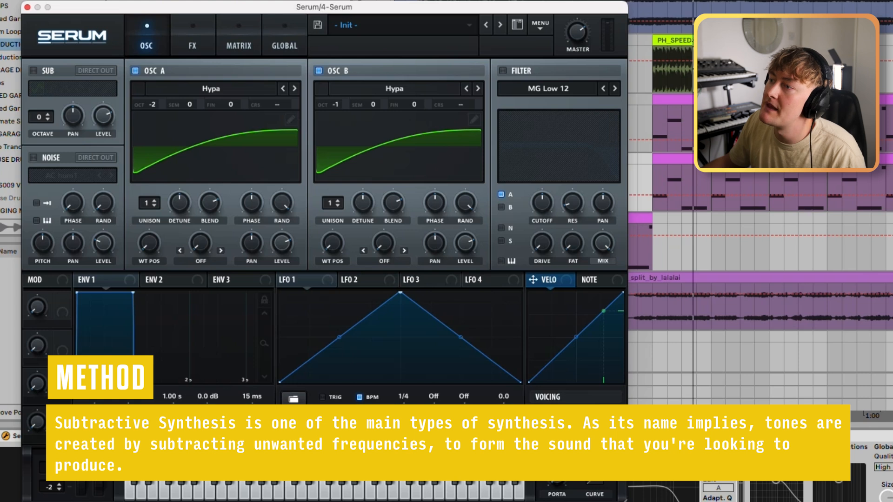
Step: Toggle the filter on and off, and set oscillator B's semitone offset to +7 with the bassline playing
left_click(503, 71)
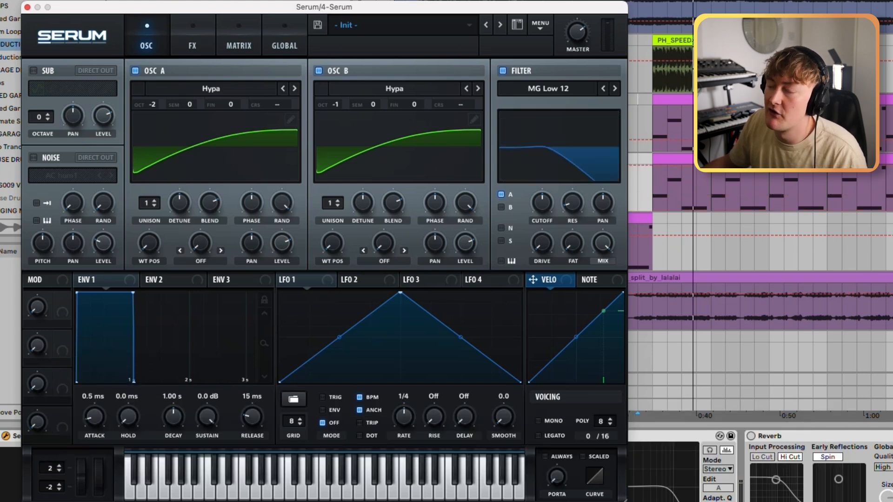
left_click(502, 70)
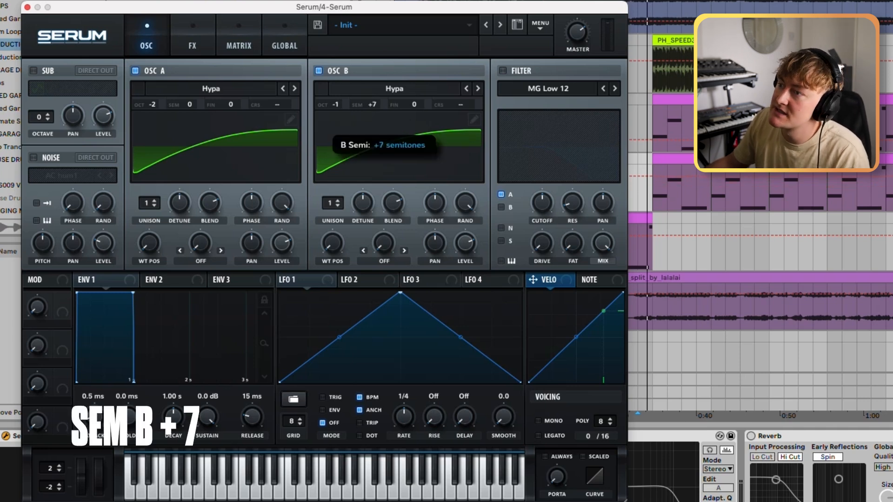
left_click_drag(371, 105, 372, 100)
key("space")
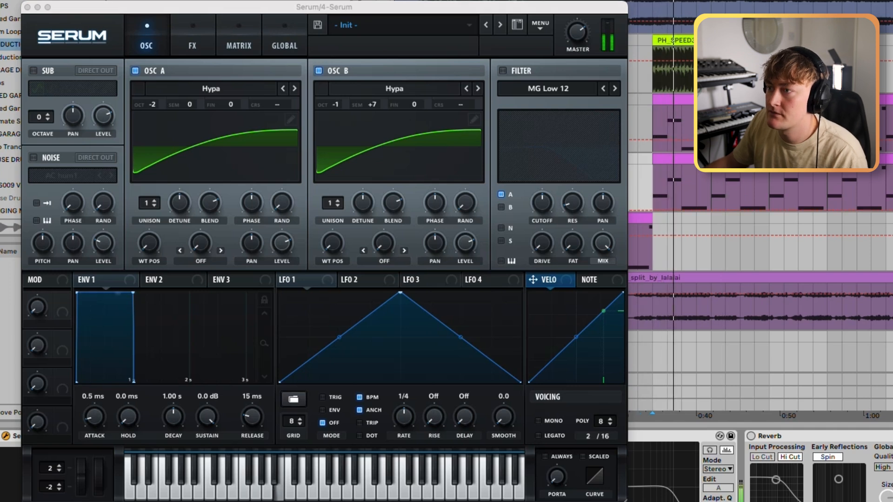
mouse_move(450, 204)
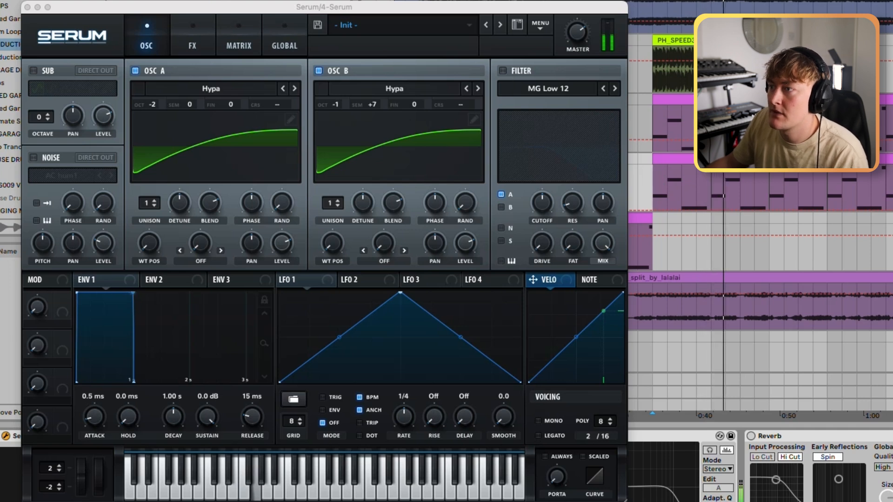
Step: Enable the filter for sources A, B, N and S and lower its cutoff with the bassline playing
left_click(503, 71)
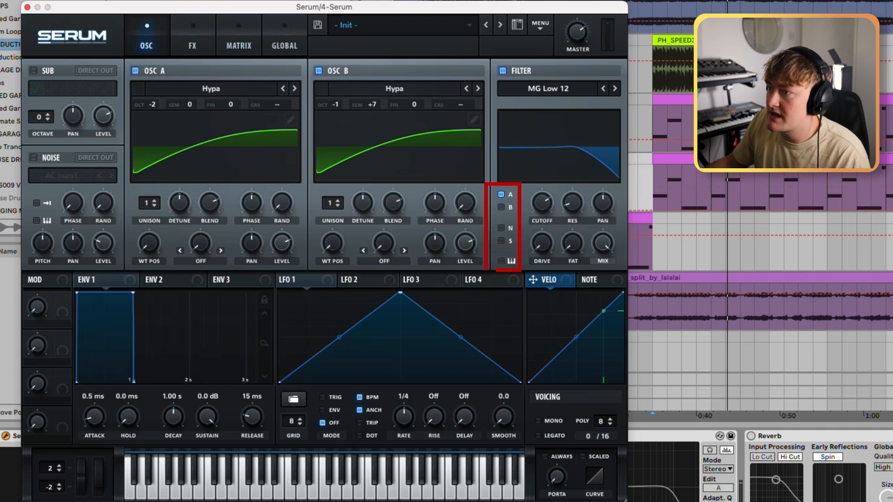
mouse_move(542, 203)
left_mouse_down()
mouse_move(540, 187)
mouse_move(541, 221)
mouse_move(542, 207)
left_mouse_up()
key("space")
Step: Try the MG Low 18 and MG Low 24 filter types with the cutoff around 5429 Hz, and return to MG Low 12
left_click(614, 88)
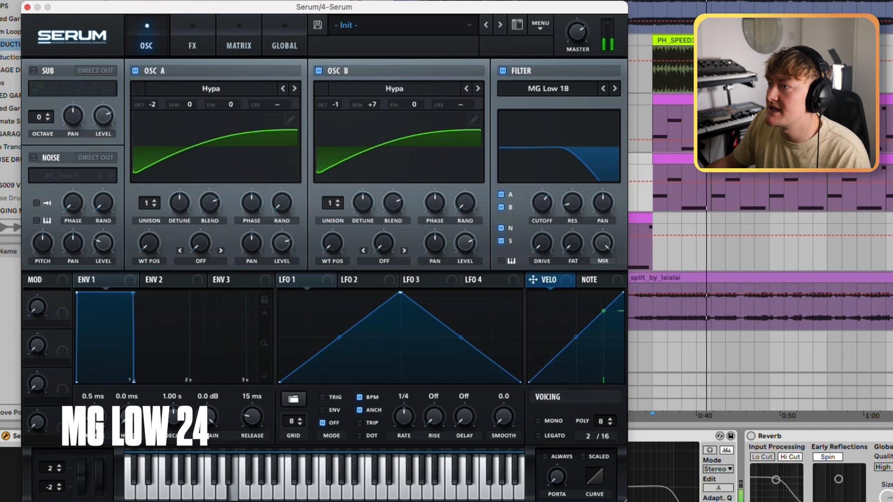
left_click(614, 88)
mouse_move(542, 203)
left_mouse_down()
mouse_move(542, 195)
mouse_move(542, 203)
left_mouse_up()
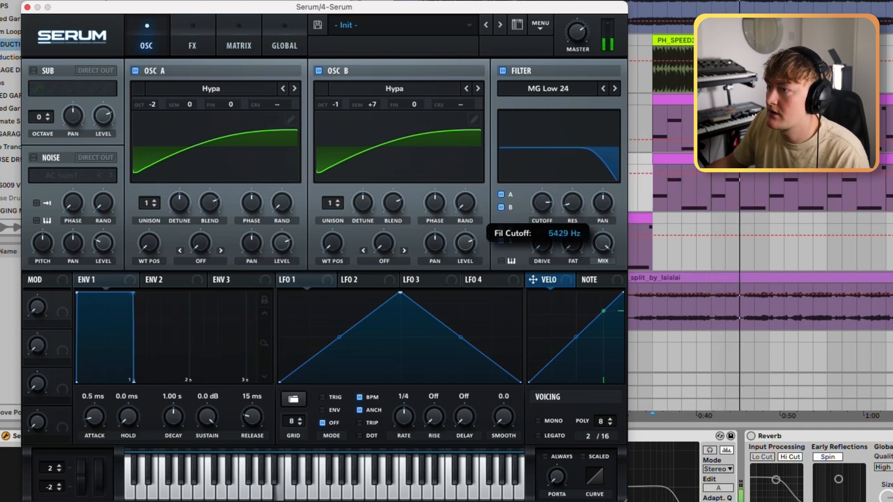
left_click(603, 88)
left_click(603, 88)
Step: Raise the filter drive to about 21% and readjust the filter cutoff
left_click_drag(542, 243, 541, 236)
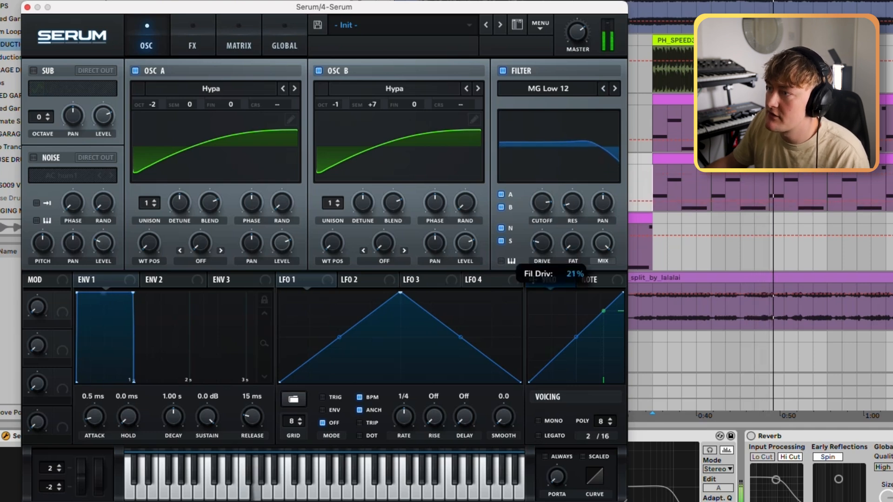
left_click_drag(542, 202, 550, 206)
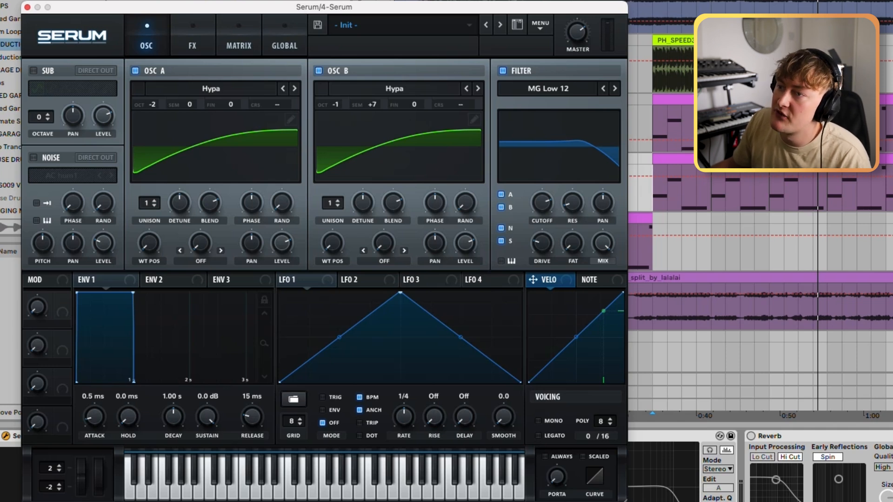
Step: Detune oscillator A's fine pitch to -41 cents and oscillator B's to 31 cents
left_click(234, 107)
key("space")
mouse_move(234, 107)
left_mouse_down()
mouse_move(234, 154)
mouse_move(234, 142)
left_mouse_up()
left_click_drag(234, 107, 235, 103)
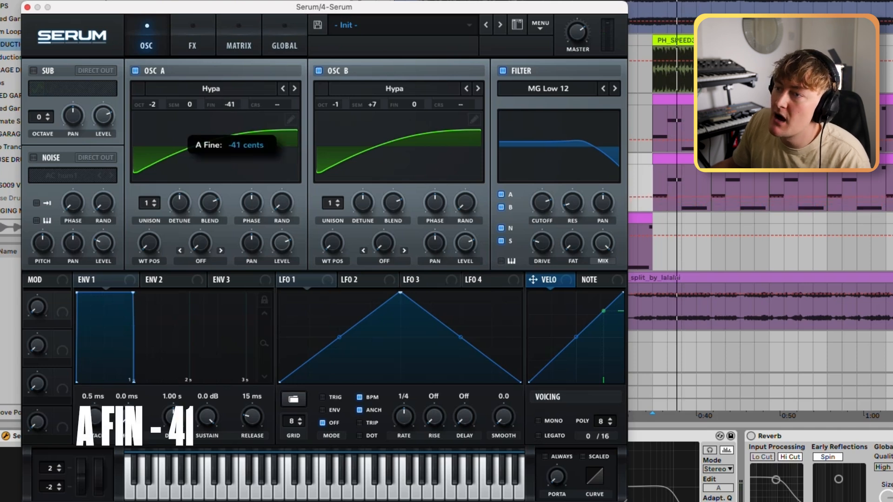
left_click_drag(414, 104, 424, 89)
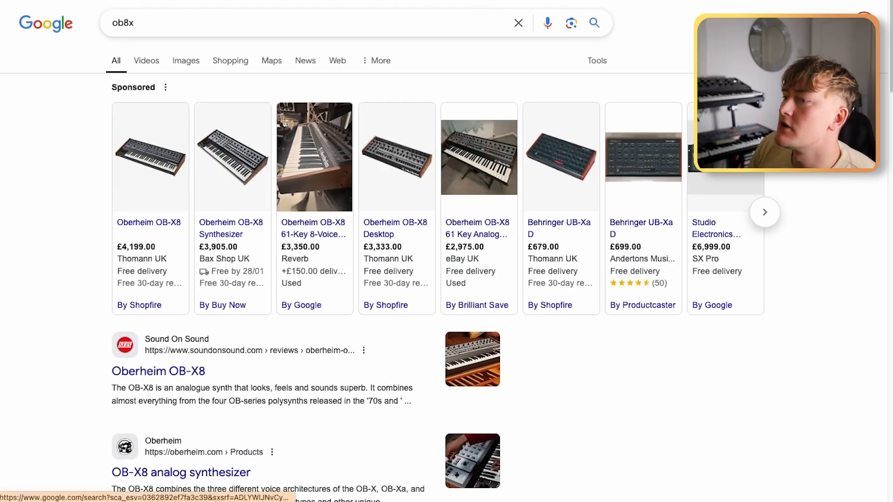
Step: Switch to Google, view the ob8x images, and read the Gearspace thread "OBX Tuning Issue" about why the synth goes out of tune
left_click(177, 58)
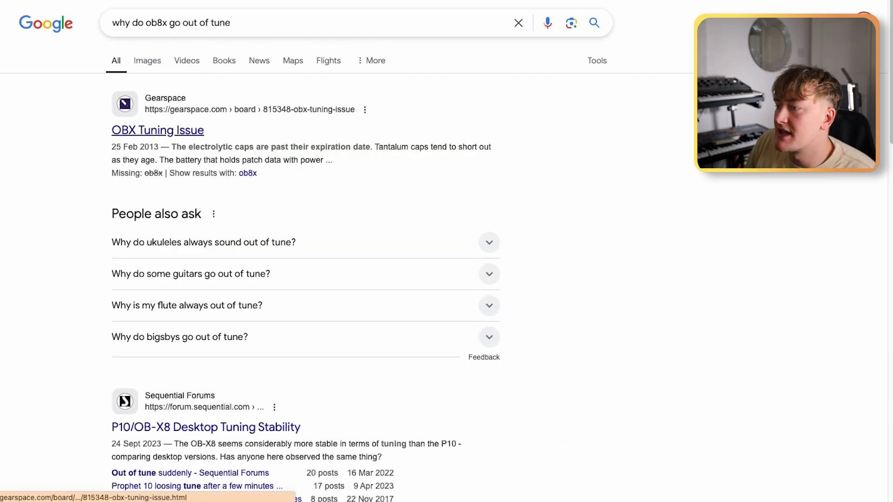
left_click(157, 130)
scroll(361, 277, "down", 2)
left_click_drag(361, 276, 430, 311)
left_click(430, 312)
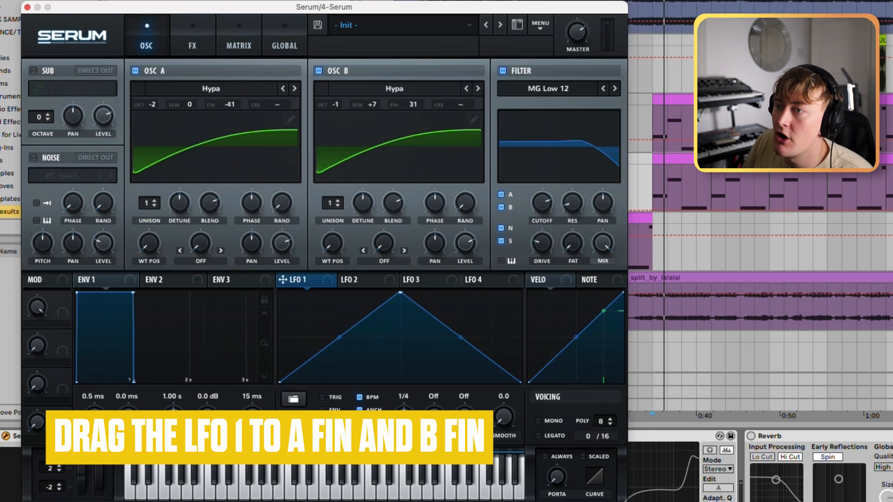
Step: Assign LFO 1 to the fine pitch of oscillators A and B, and play the bass to hear the drift
left_click_drag(282, 279, 244, 135)
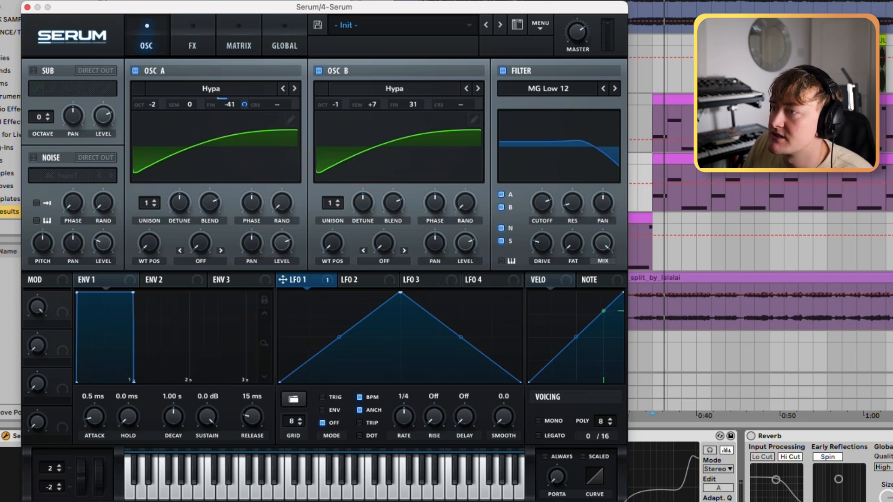
mouse_move(424, 114)
left_mouse_down()
mouse_move(413, 105)
mouse_move(428, 114)
left_mouse_up()
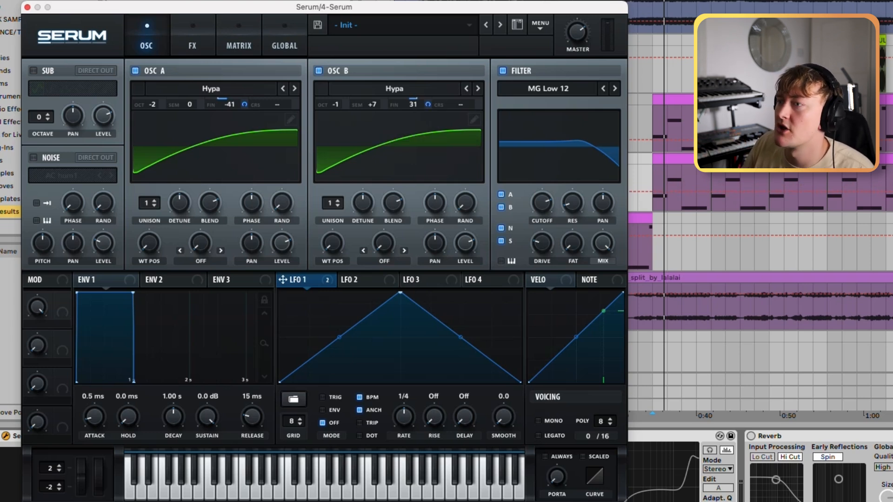
mouse_move(389, 106)
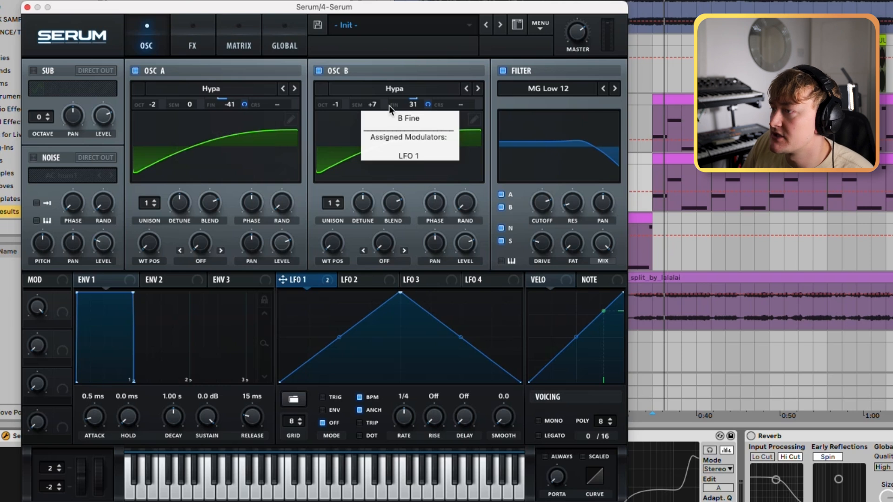
key("space")
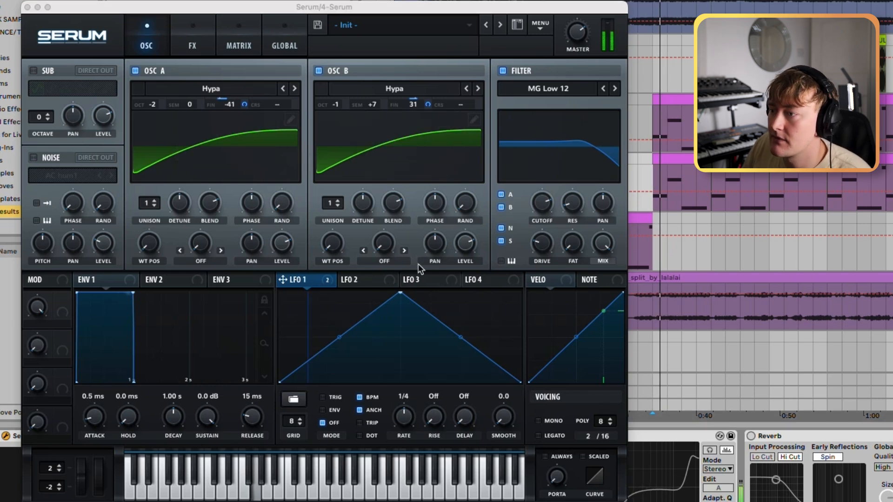
Step: Flatten the LFO 1 triangle by raising its end points, and fine-tune the modulation amount on oscillator A's fine pitch
left_click_drag(279, 382, 279, 319)
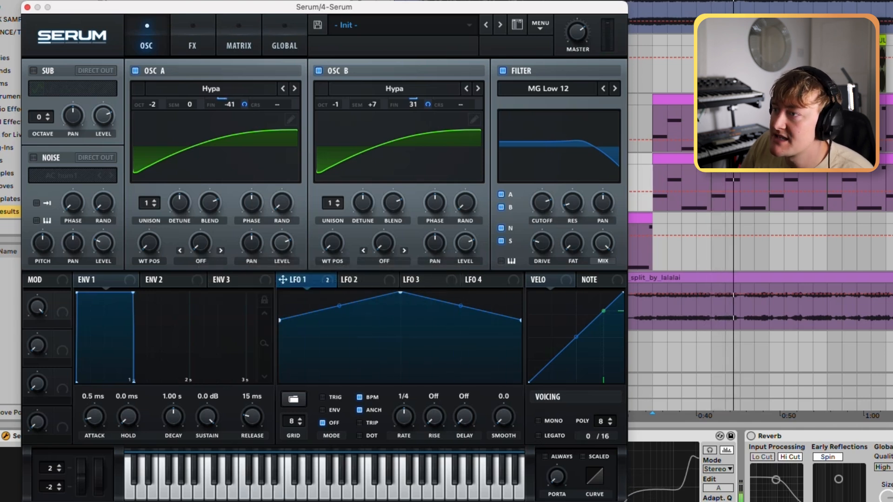
mouse_move(244, 105)
left_click_drag(244, 104, 244, 101)
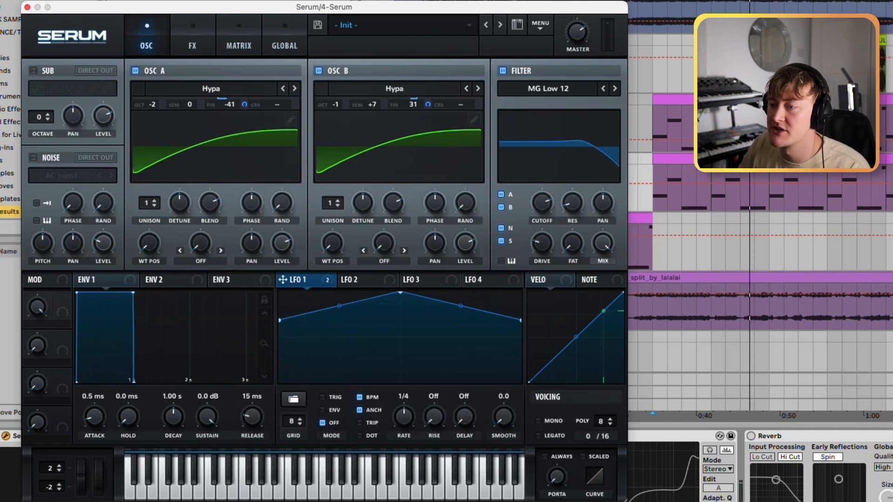
mouse_move(279, 322)
left_mouse_down()
mouse_move(279, 382)
mouse_move(280, 314)
left_mouse_up()
key("space")
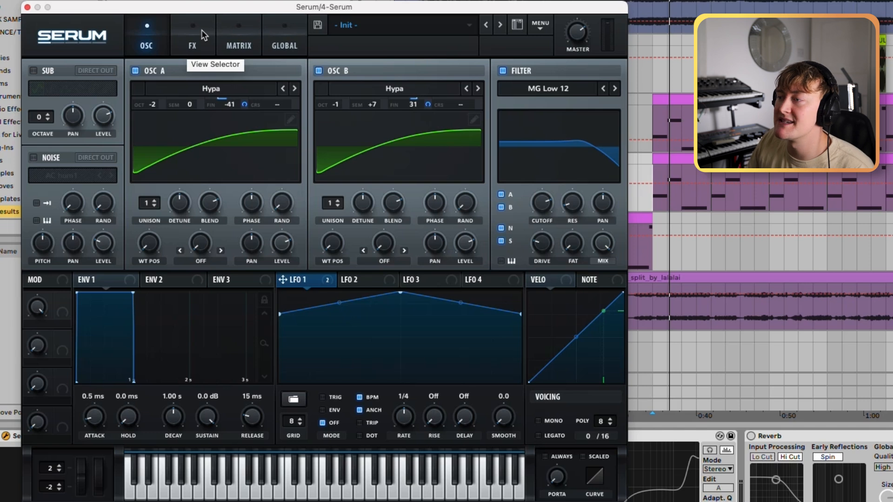
Step: Add a Distortion effect to the bass and set its type to Downsample
key("space")
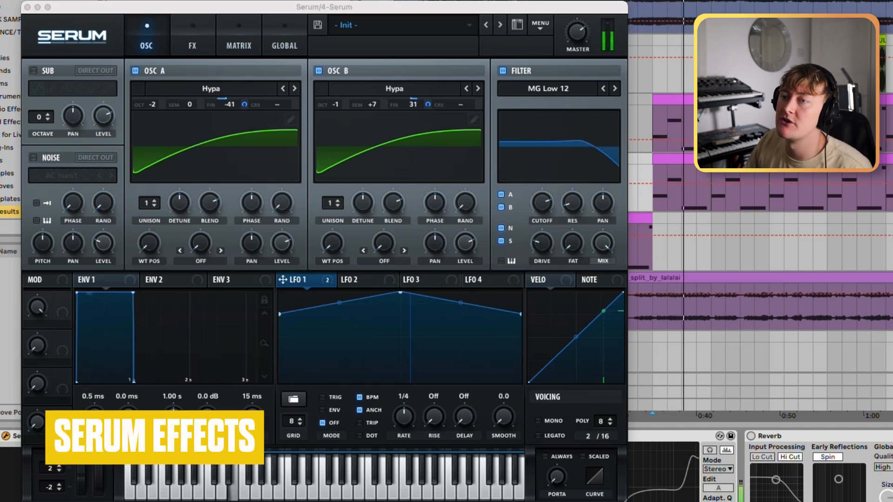
left_click(192, 42)
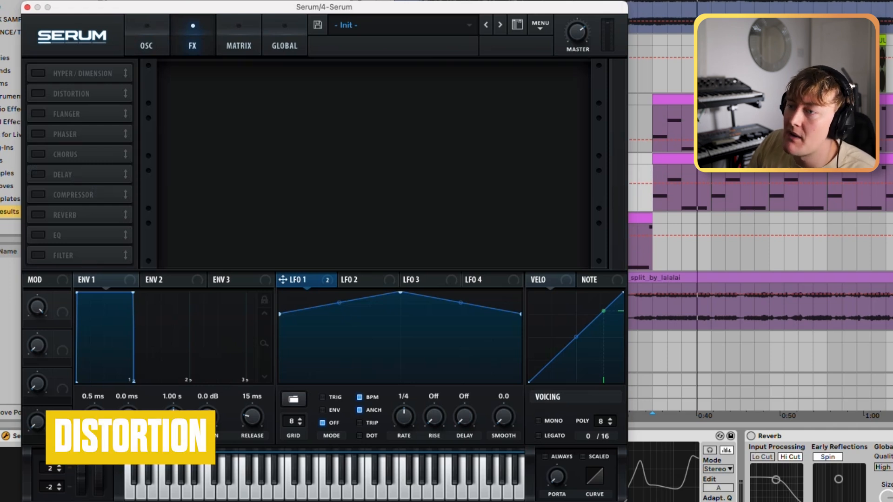
left_click(38, 94)
left_click(246, 85)
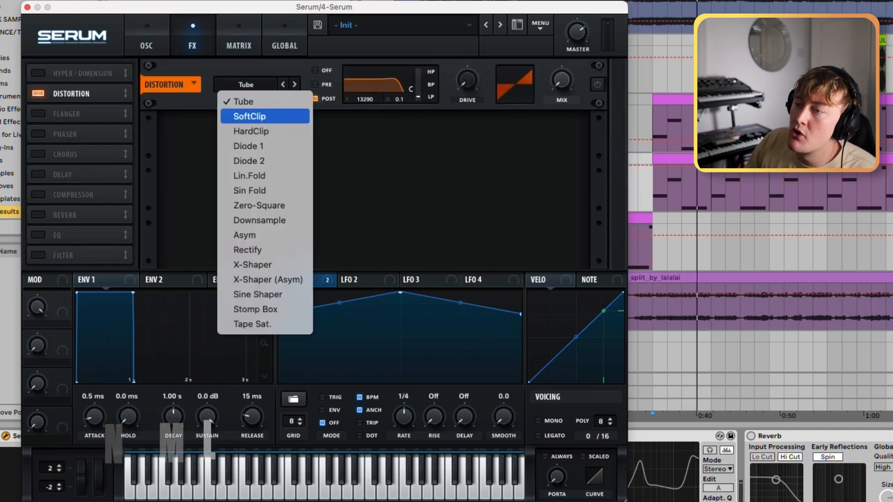
left_click(259, 220)
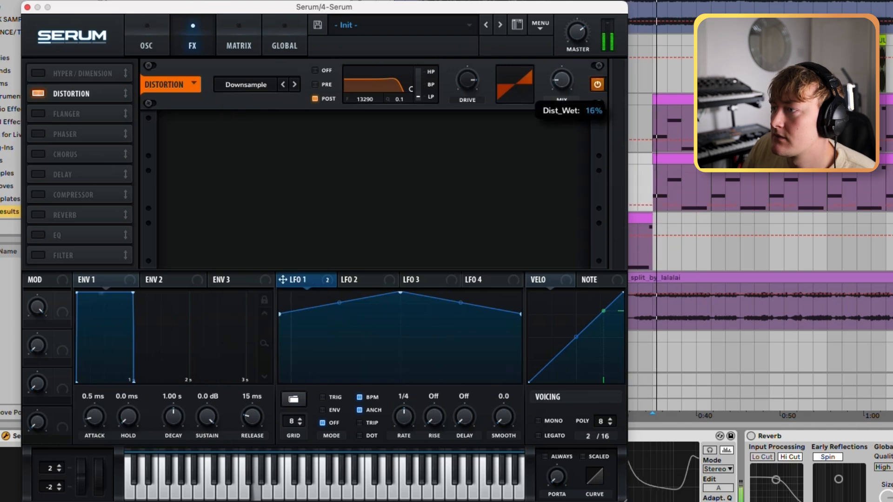
Step: Try higher drive and mix amounts on the Downsample distortion, and bring both back down with its filter set to POST
left_click_drag(562, 80, 562, 46)
left_click_drag(467, 80, 467, 51)
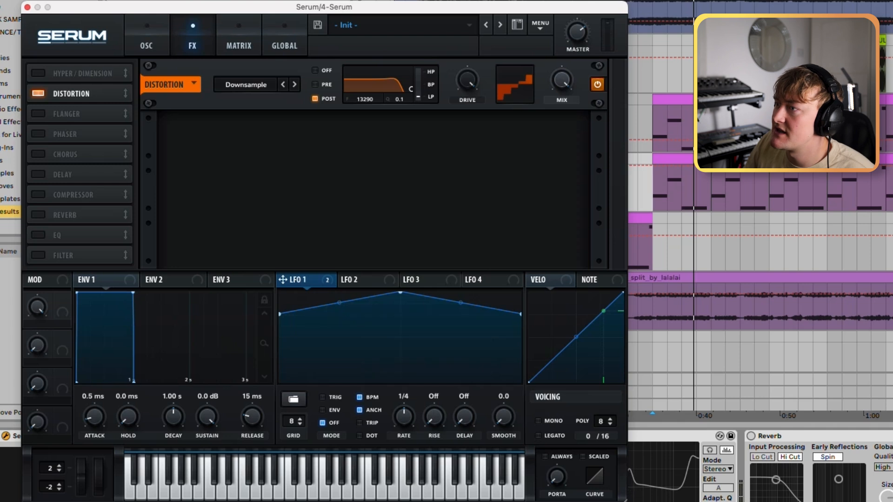
left_click_drag(561, 80, 561, 88)
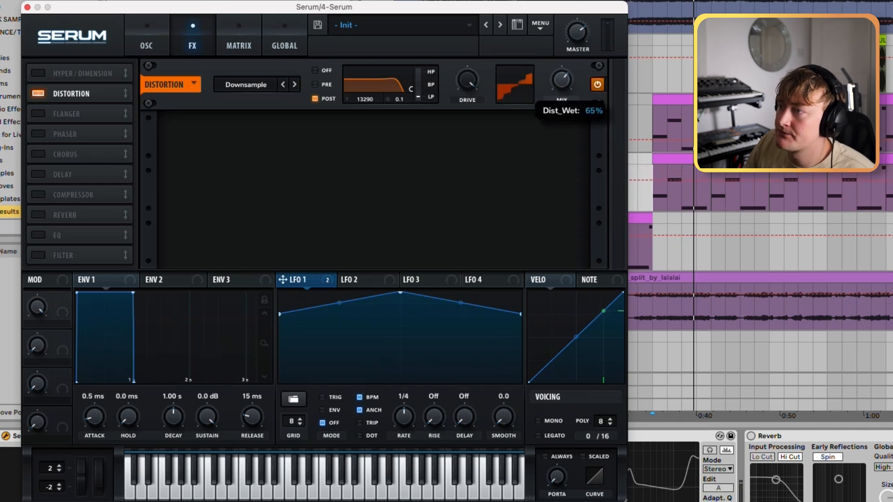
left_click_drag(467, 80, 467, 100)
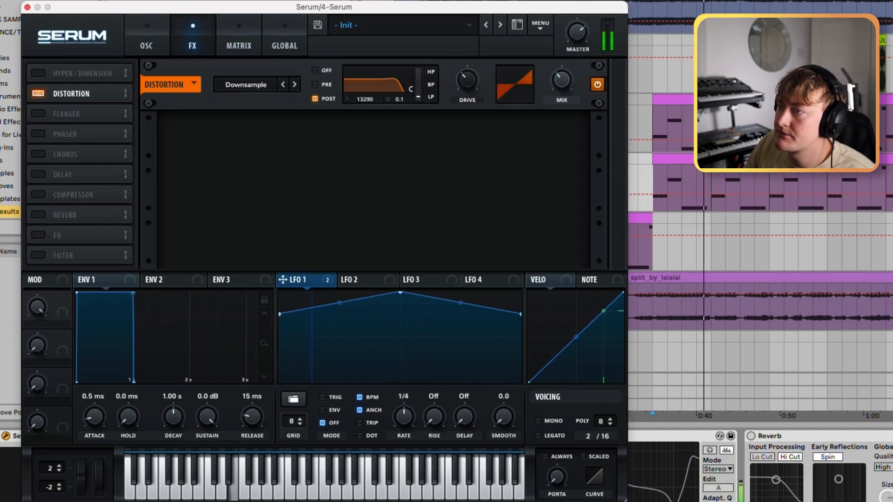
left_click(315, 70)
mouse_move(410, 89)
left_mouse_down()
mouse_move(357, 73)
mouse_move(401, 76)
mouse_move(410, 89)
left_mouse_up()
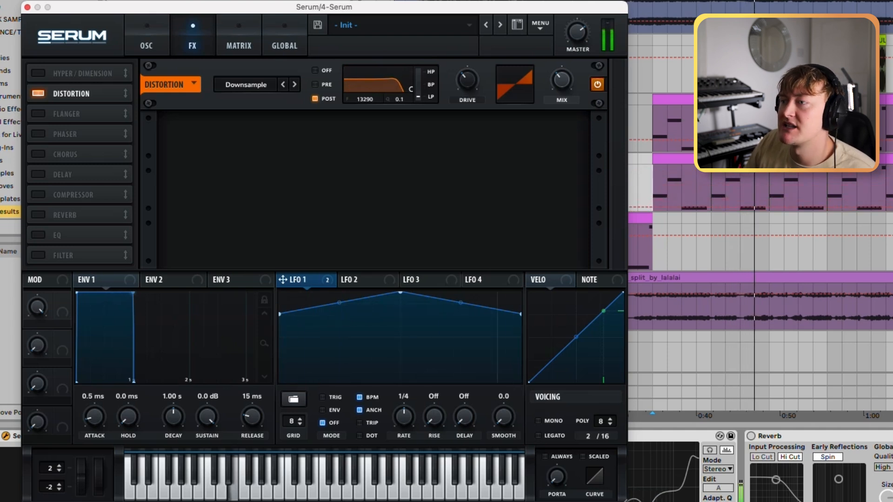
Step: Try the Tape Sat. and Asym distortion types with the drive up to 100%, and return to Downsample
left_click(245, 84)
left_click(246, 298)
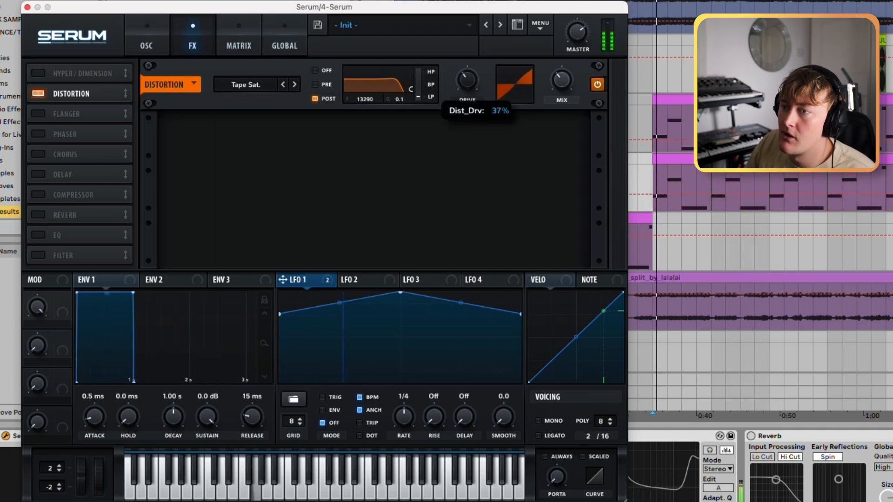
left_click_drag(467, 80, 467, 44)
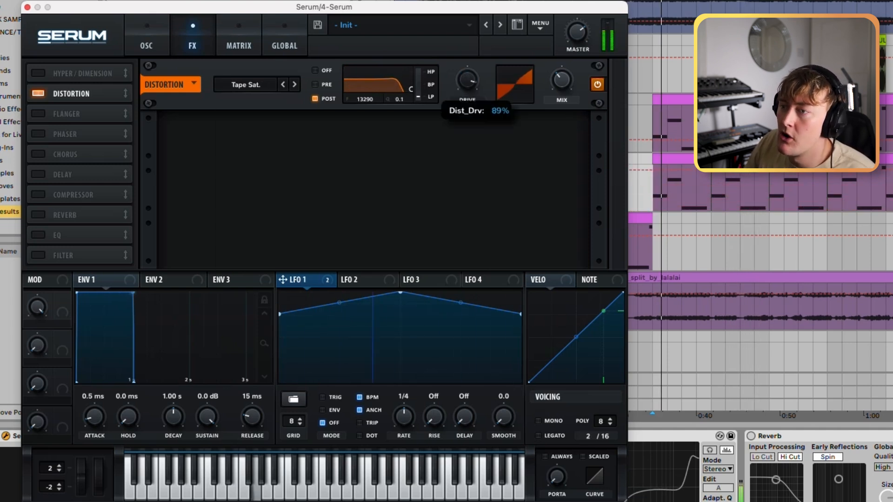
left_click_drag(562, 80, 562, 37)
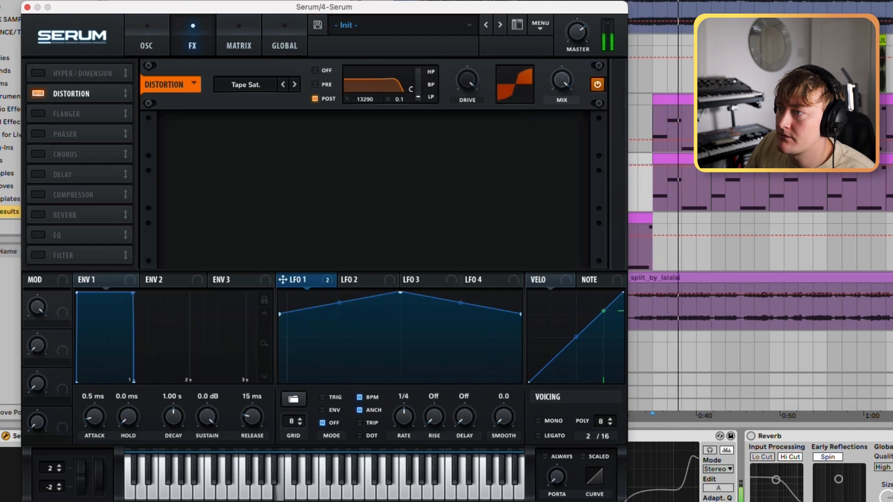
left_click(245, 84)
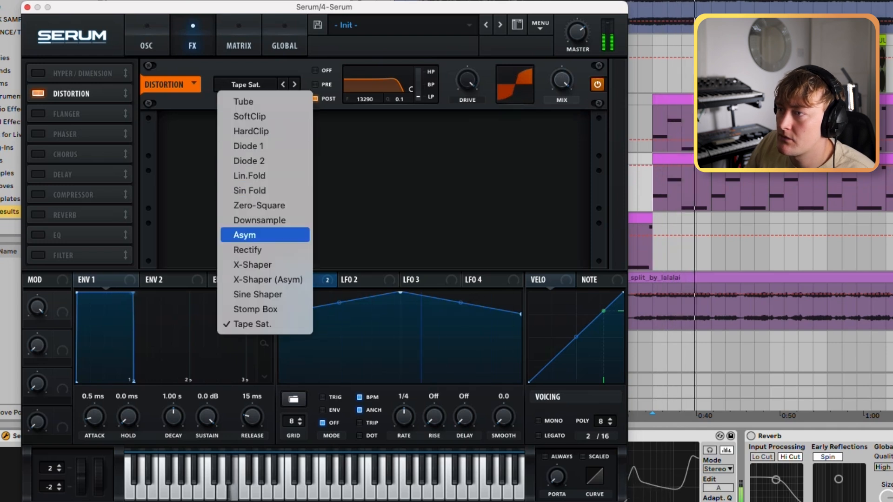
left_click(245, 235)
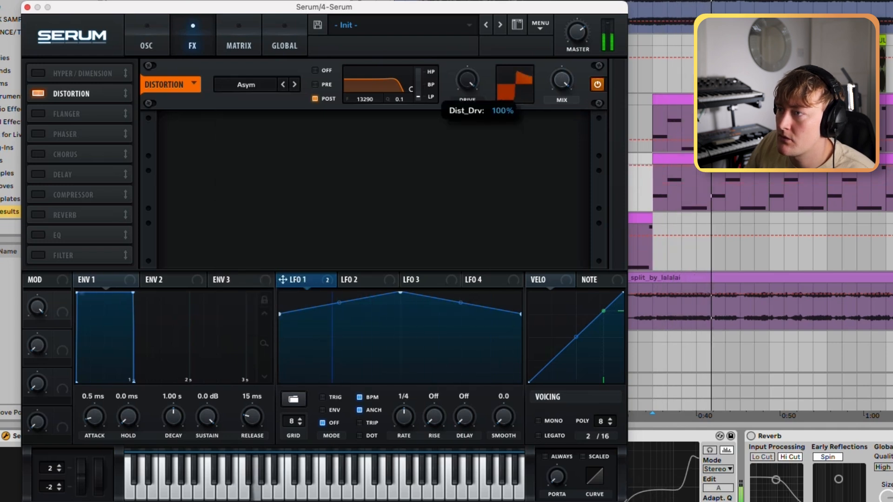
mouse_move(410, 88)
left_mouse_down()
mouse_move(400, 70)
mouse_move(411, 85)
left_mouse_up()
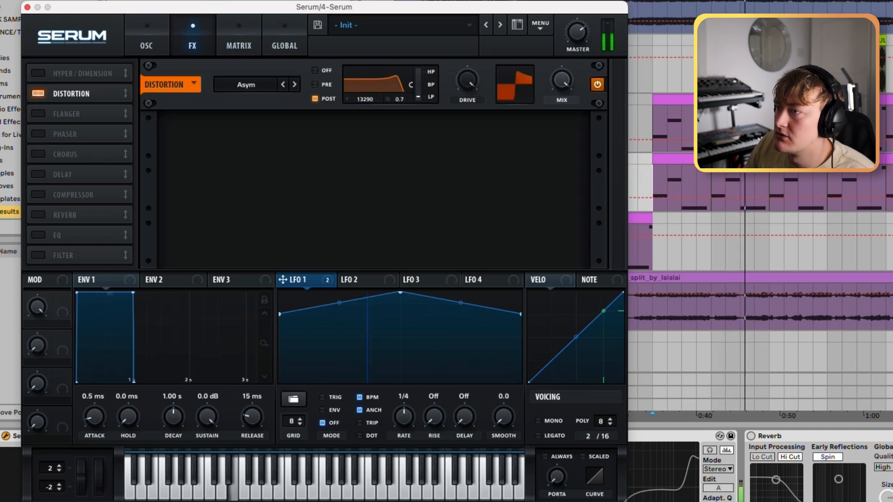
left_click(246, 85)
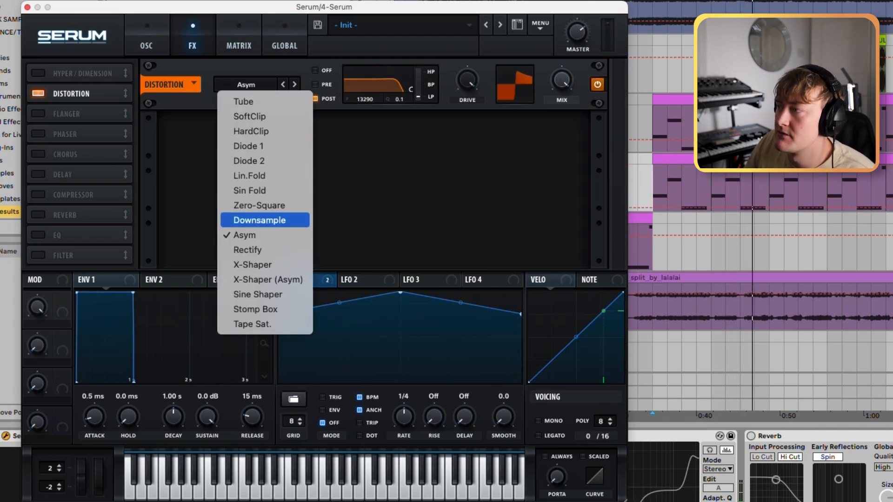
left_click(265, 220)
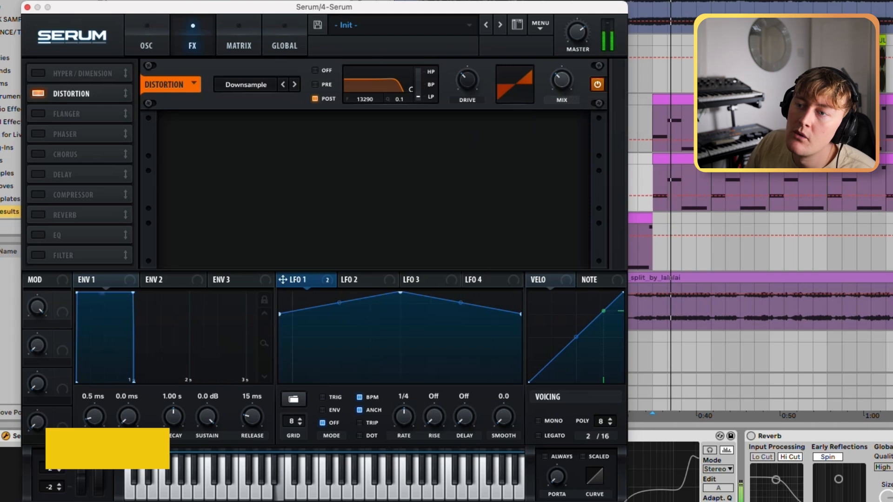
Step: Readjust the distortion mix, and add a BPM-synced Chorus with its mix and LPF adjusted
left_click_drag(561, 80, 562, 74)
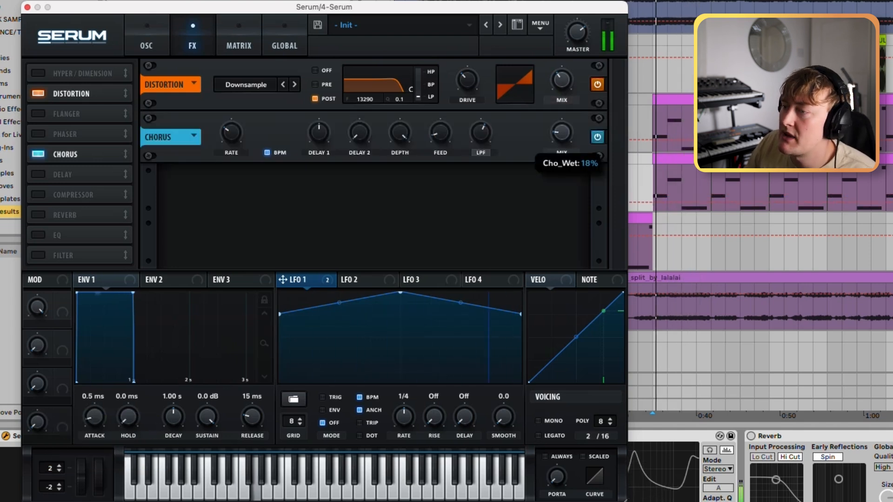
left_click_drag(561, 133, 561, 128)
left_click_drag(481, 132, 480, 133)
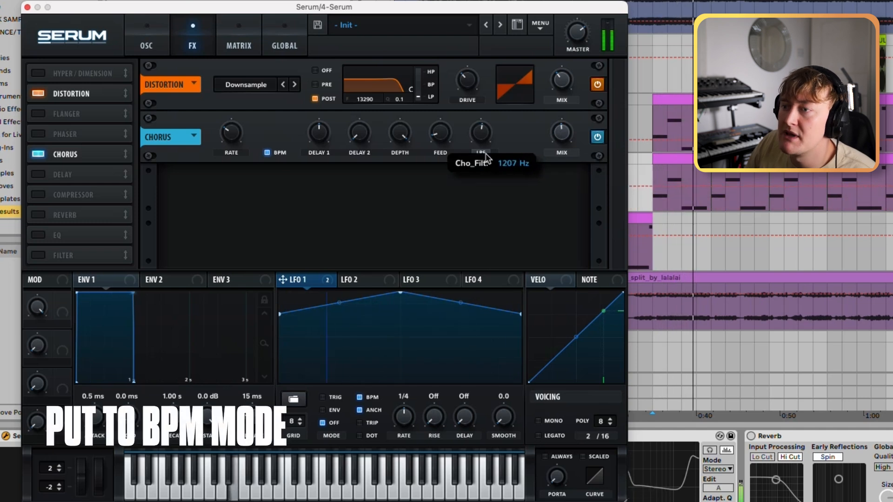
left_click(268, 152)
left_click(268, 153)
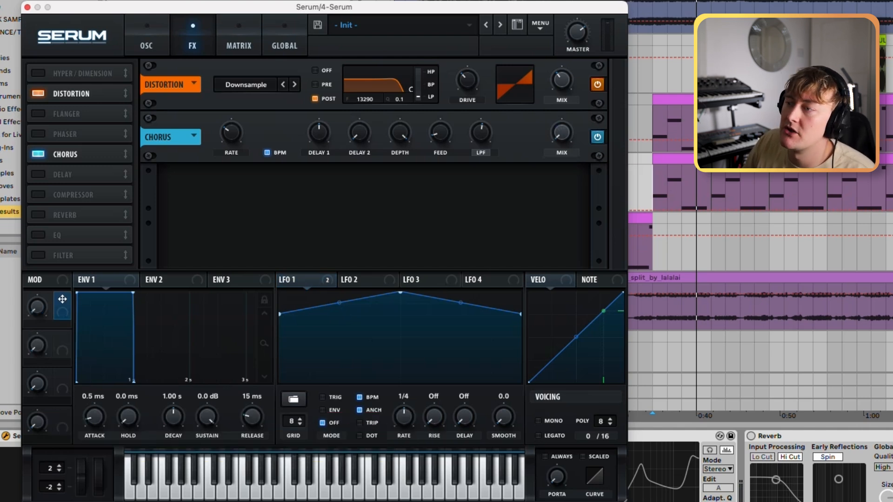
Step: Try controlling the chorus mix with the first macro at about 63%, and remove that modulation
left_click(147, 46)
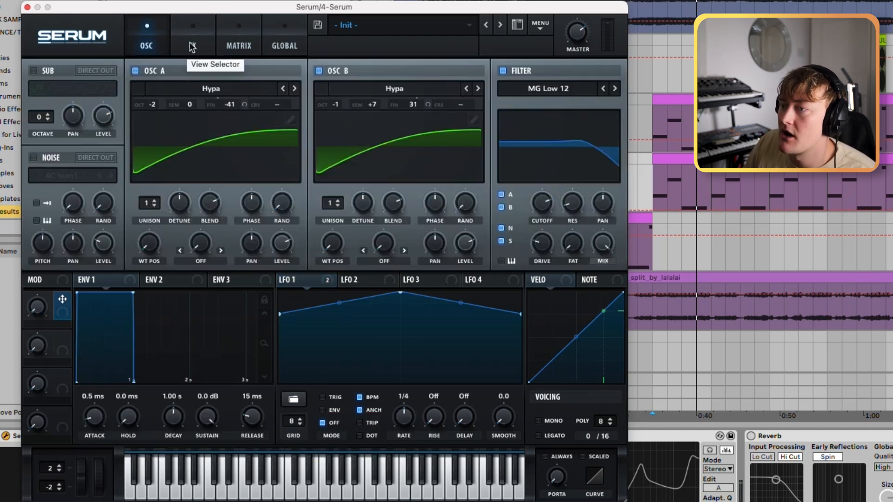
left_click(192, 45)
left_click_drag(551, 120, 551, 143)
key("space")
left_click_drag(37, 307, 37, 276)
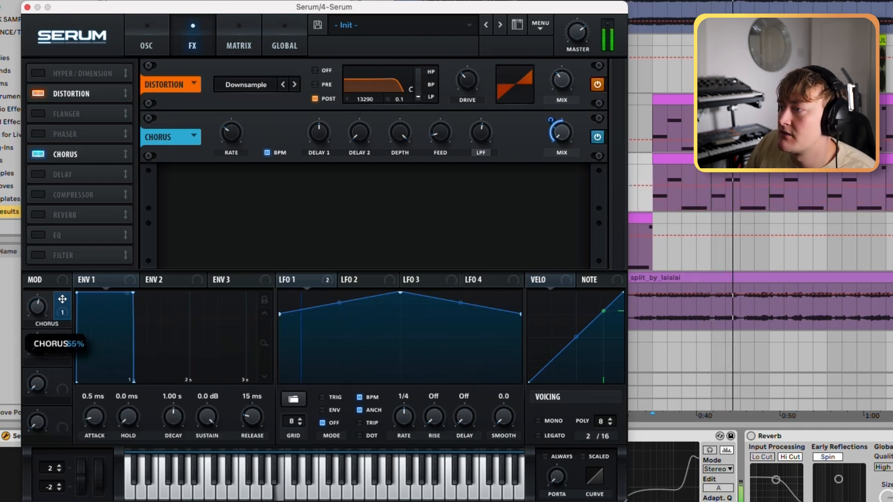
key("space")
mouse_move(550, 120)
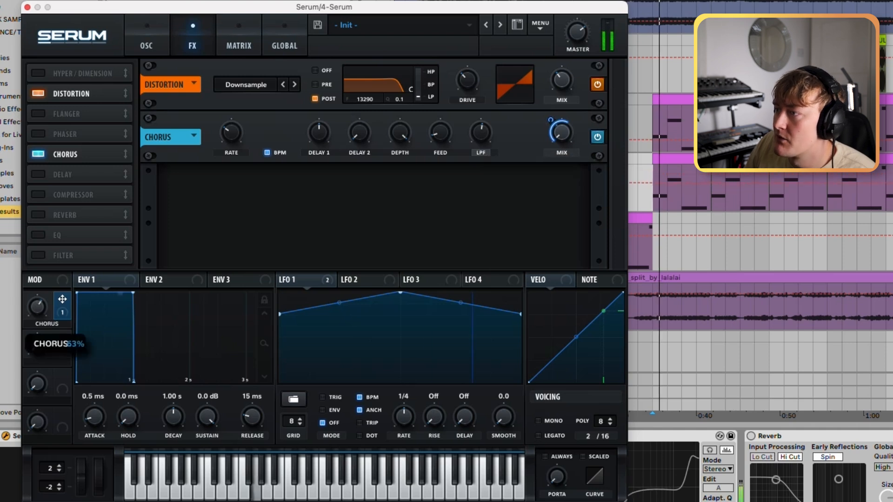
right_click(565, 123)
left_click(635, 161)
Step: Bring the chorus mix back up to about halfway using its own control
left_click_drag(562, 133, 562, 125)
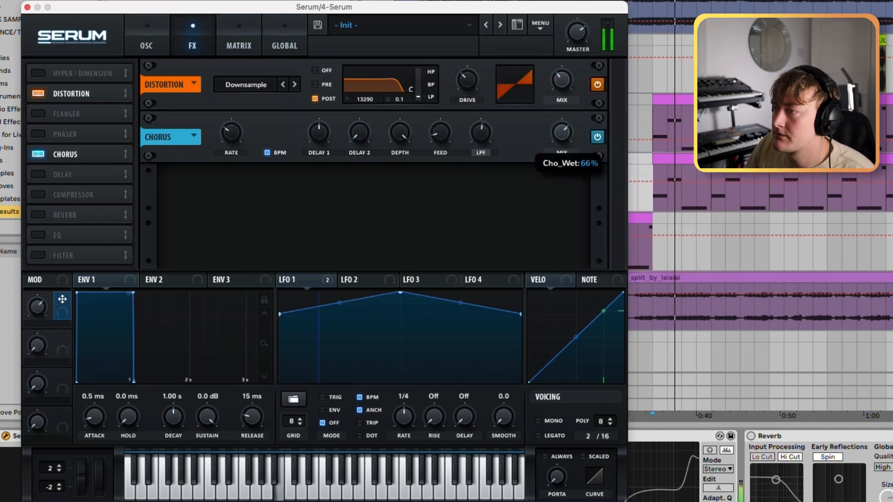
left_click_drag(562, 132, 561, 128)
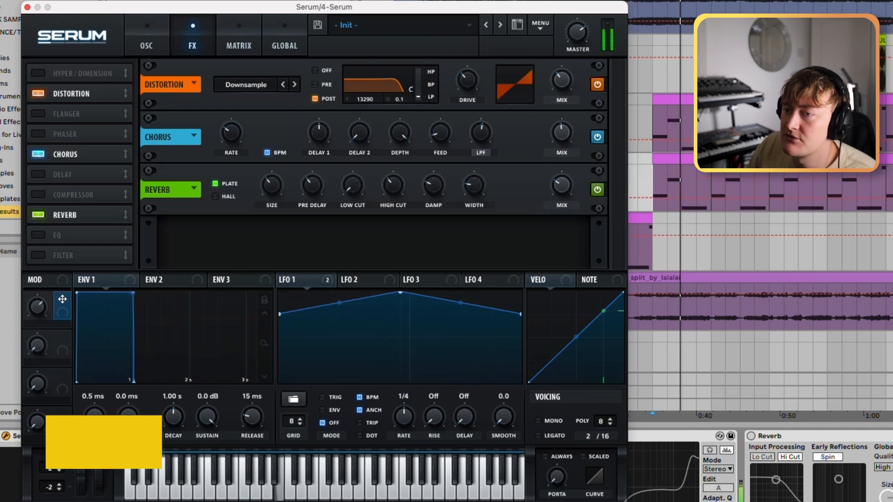
Step: Add a Reverb, compare Hall with Plate, keep Plate, and adjust its low cut, high cut and mix
left_click(215, 196)
left_click_drag(561, 185, 562, 186)
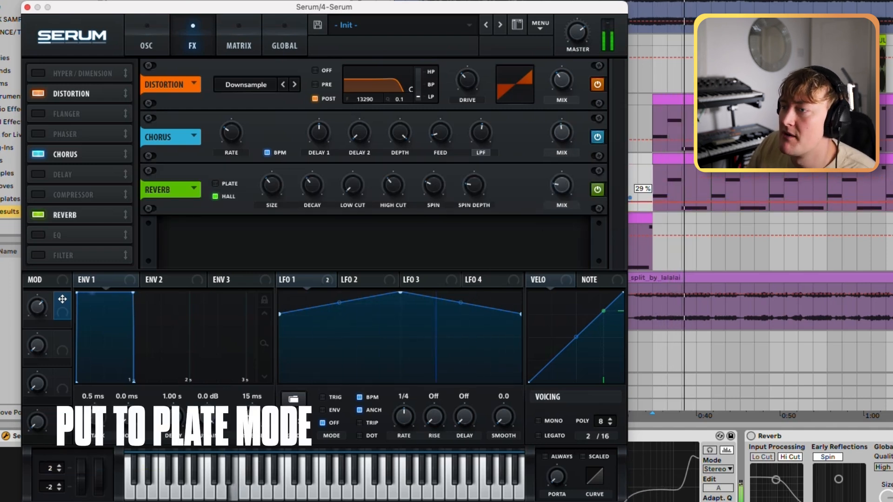
left_click(215, 183)
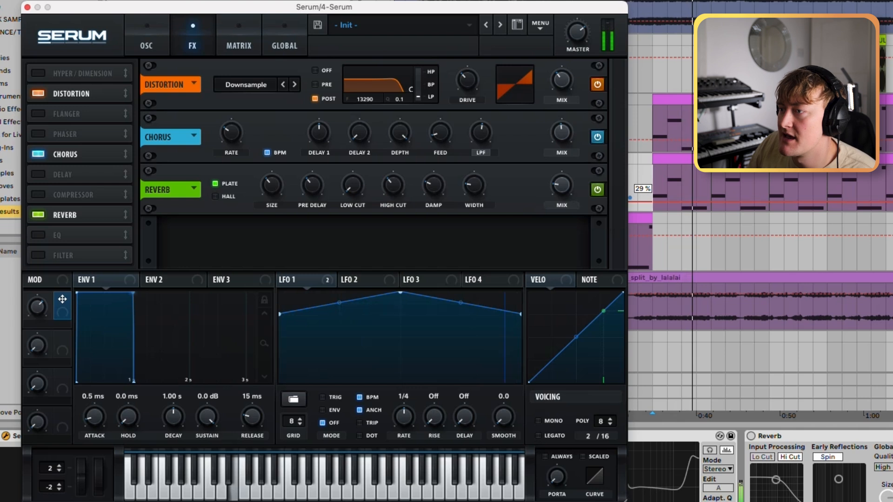
left_click_drag(352, 185, 393, 171)
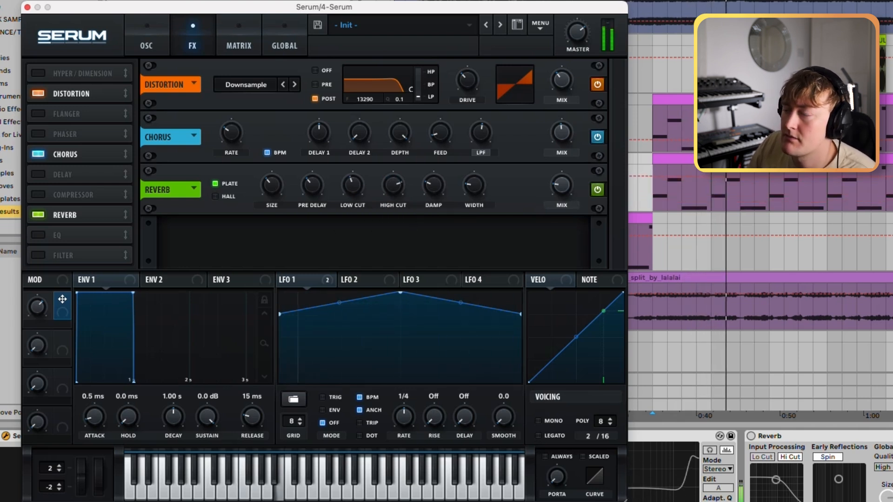
left_click(561, 185)
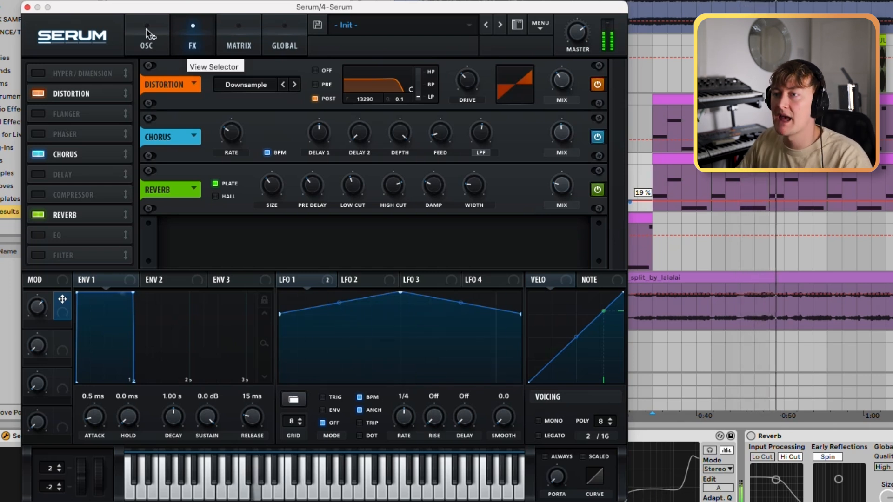
Step: Open up the MG Low 12 filter cutoff, and readjust the filter's drive and resonance
left_click(146, 37)
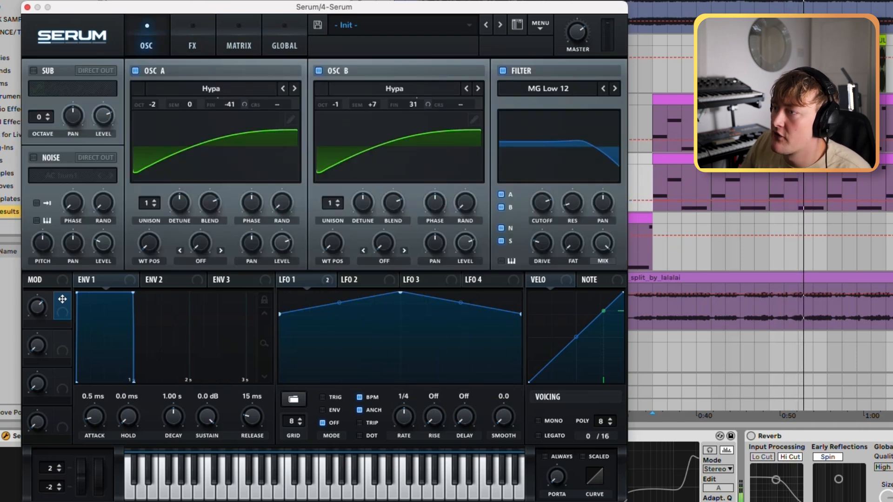
left_click_drag(572, 202, 541, 204)
left_click_drag(542, 241, 541, 237)
left_click(572, 203)
left_click_drag(572, 202, 572, 207)
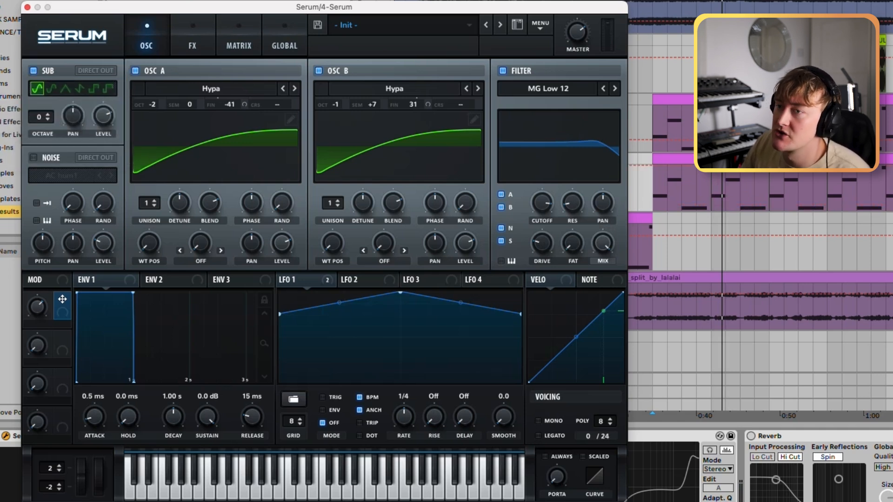
Step: Enable the sub oscillator with a saw waveform and set its octave to -1 while the bass plays
key("space")
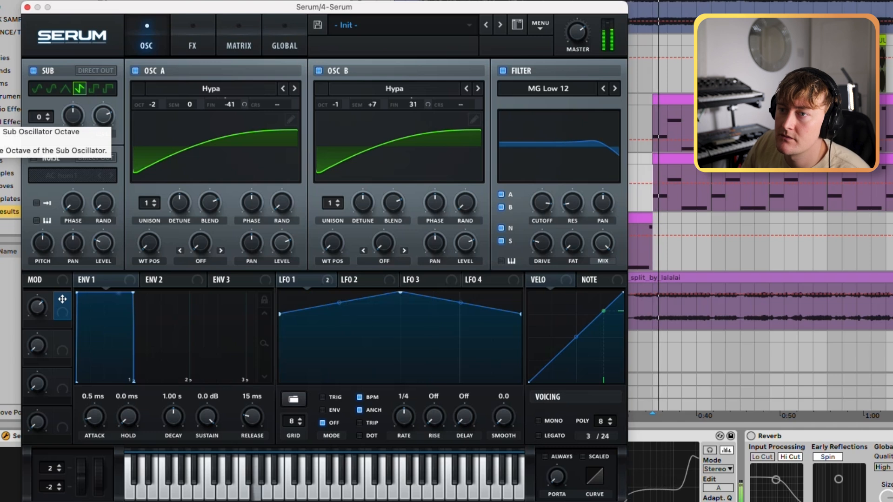
left_click_drag(47, 117, 47, 129)
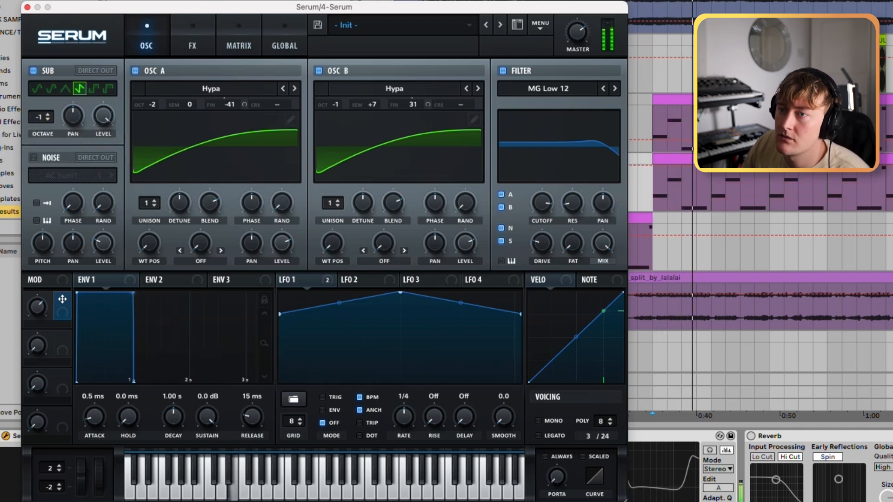
Step: Audition the remaining sub waveforms, including the square and pulse shapes, and switch the sub oscillator off
left_click(51, 88)
left_click(94, 88)
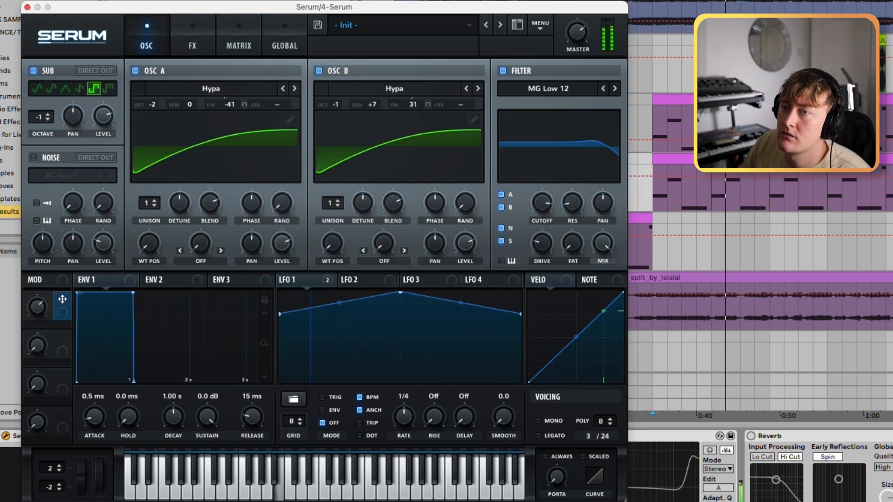
left_click(107, 88)
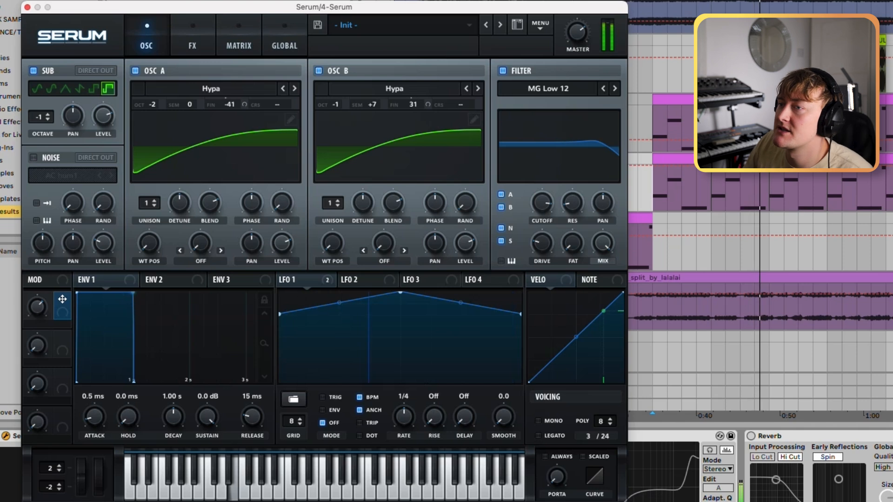
left_click(33, 71)
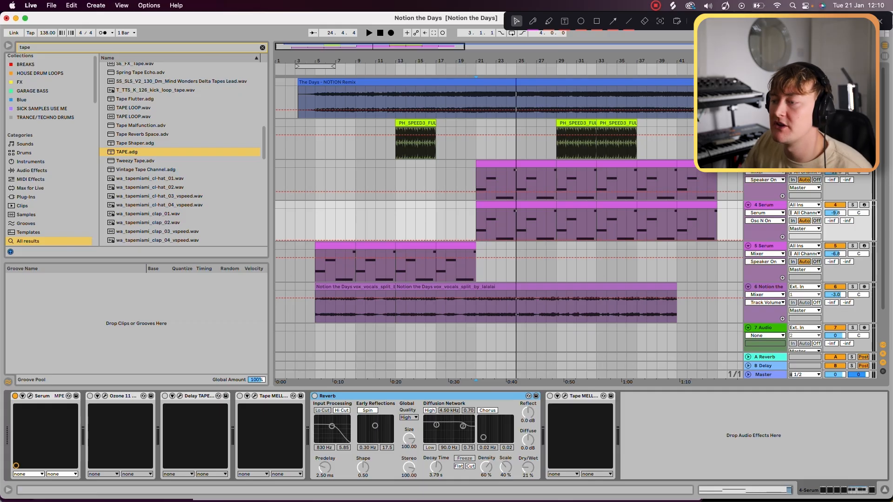
Step: Search the audio effects for "eq" and insert an EQ Eight ahead of the Reverb on the Serum track
key("super+f")
key("BackSpace")
type("eq")
left_click(30, 181)
left_click(31, 173)
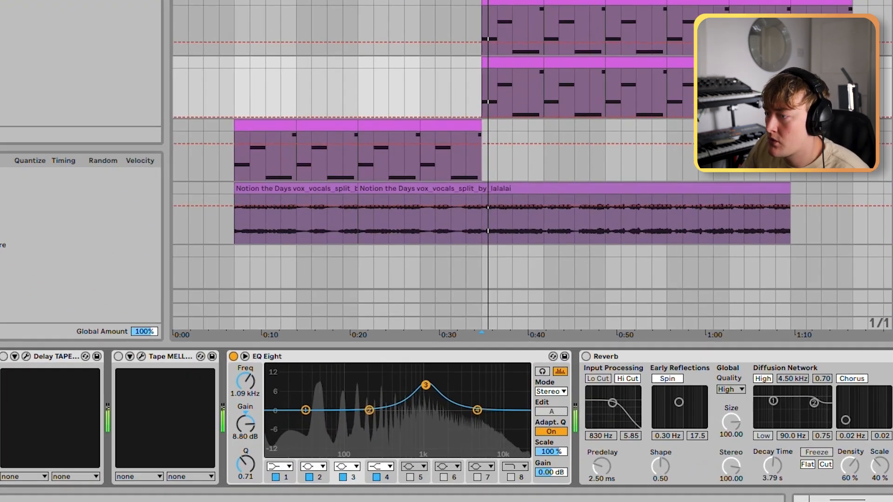
Step: Shape the EQ Eight during playback with a top-end boost, a cut below it, and about 8.3 dB of boost at 2.67 kHz
left_click_drag(424, 384, 453, 392)
key("space")
left_click_drag(462, 387, 515, 387)
left_click(408, 478)
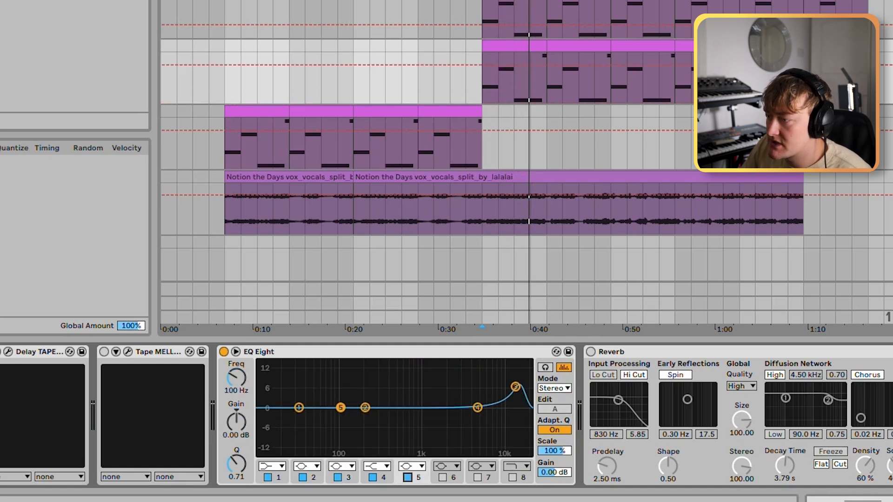
key("space")
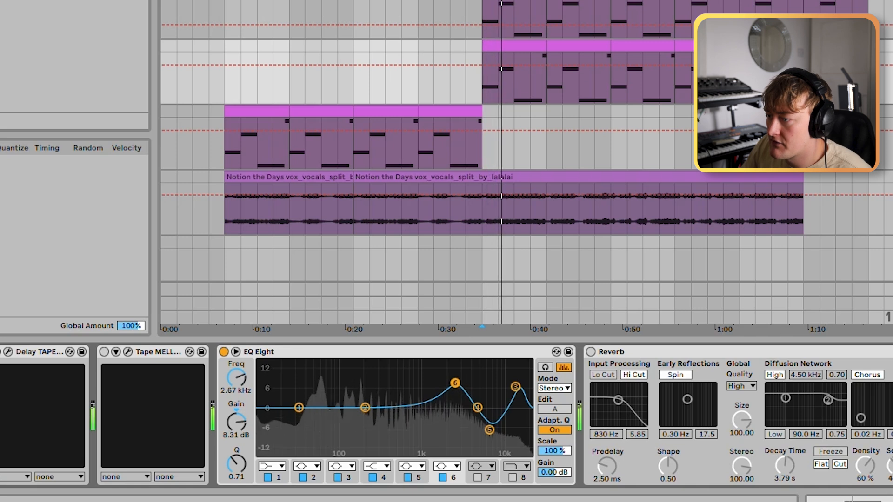
Step: Compare the bass with the EQ Eight bypassed and active, and give band 2 a wide cut of about 5 dB around 359 Hz
key("0")
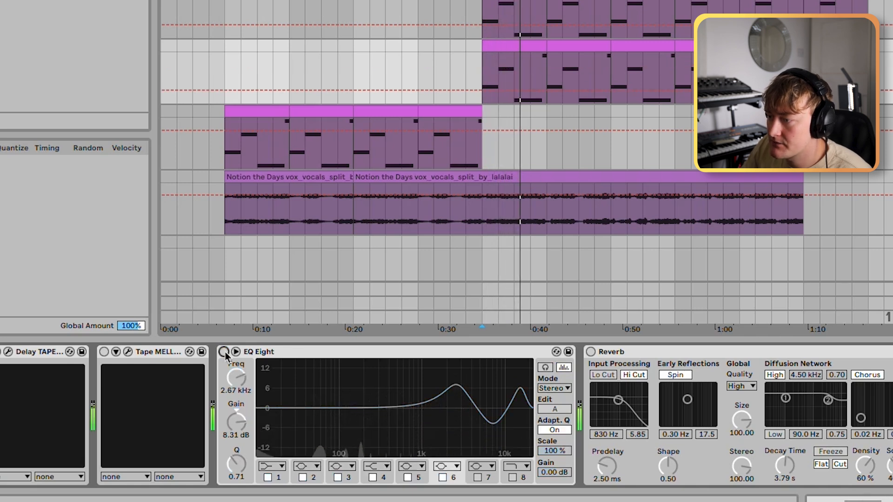
key("0")
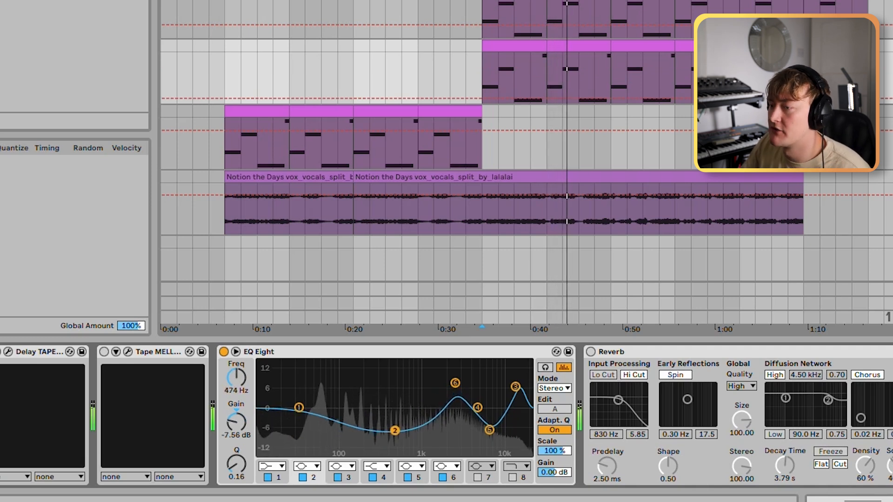
left_click_drag(394, 430, 387, 430)
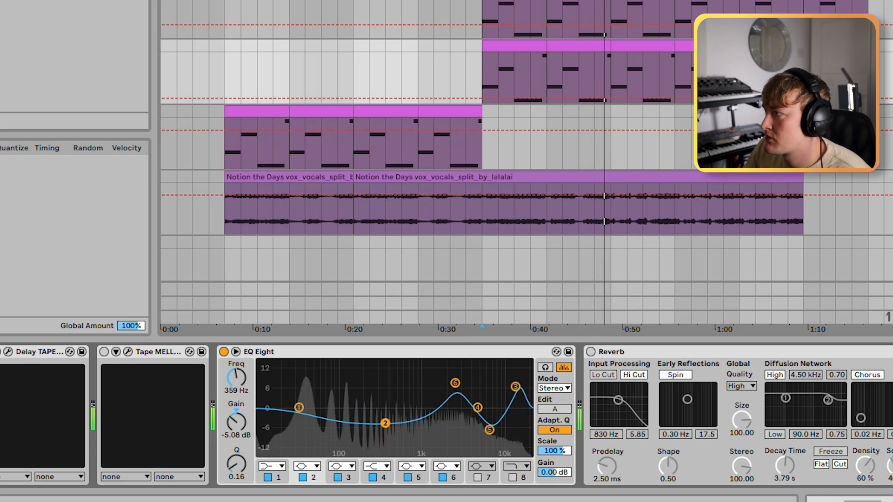
key("0")
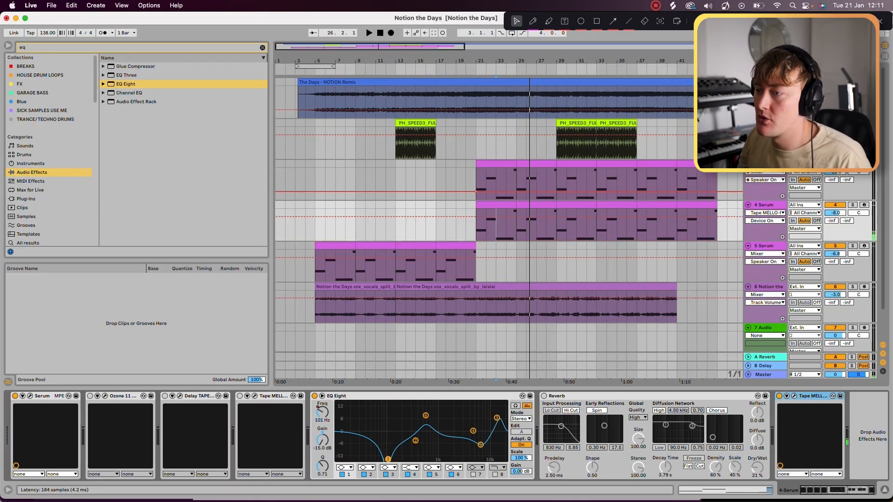
Step: Open the Tape MELLO-FI after the Reverb and adjust its flutter and wow while the bass plays
left_click(794, 396)
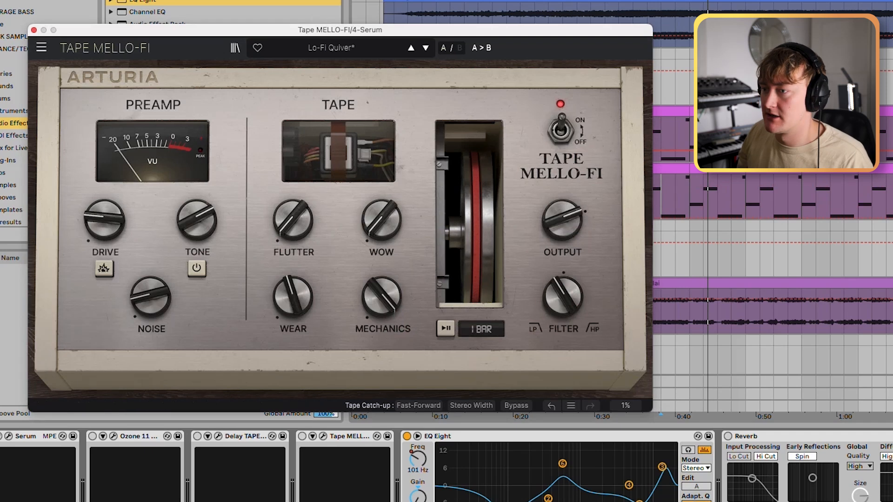
key("space")
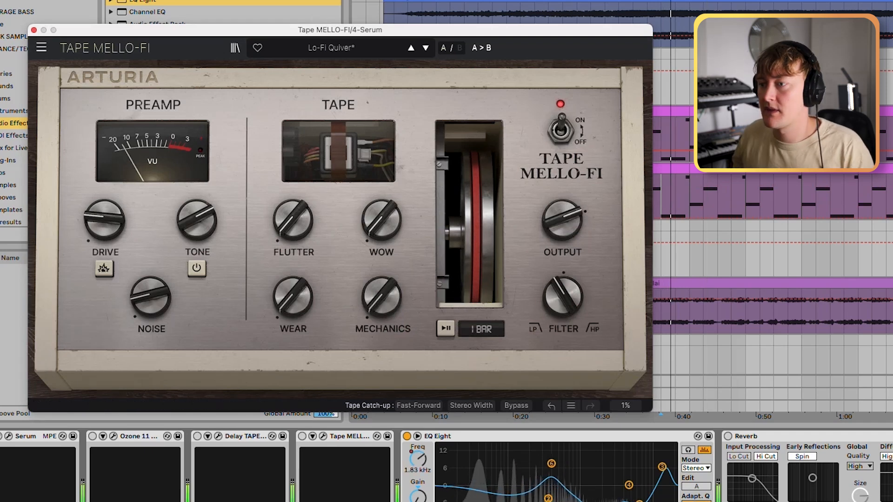
mouse_move(293, 219)
left_mouse_down()
mouse_move(293, 186)
mouse_move(293, 240)
mouse_move(293, 225)
left_mouse_up()
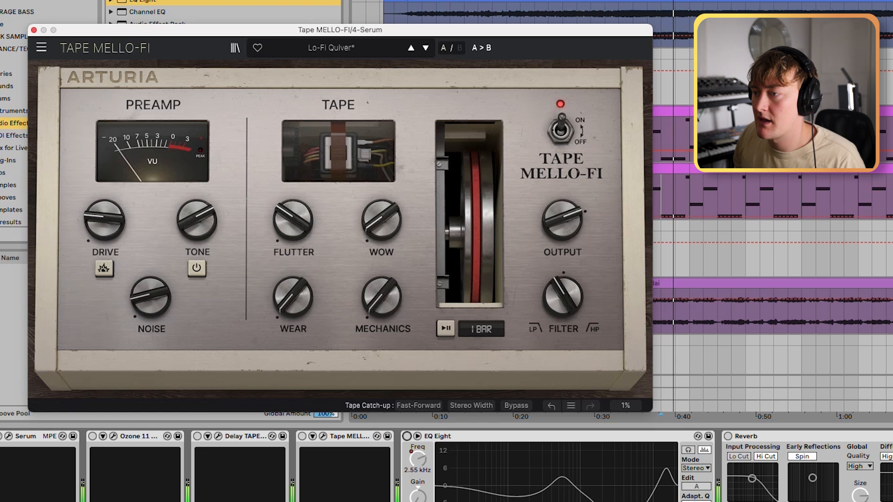
left_click_drag(293, 219, 292, 239)
key("space")
left_click_drag(381, 220, 381, 179)
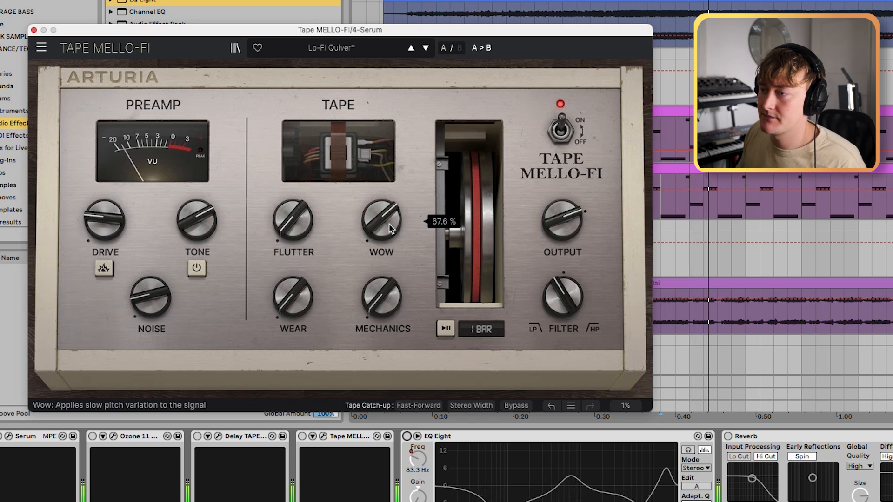
left_click_drag(381, 181, 382, 209)
left_click_drag(293, 219, 292, 187)
Step: Try different wear and mechanical noise amounts in Tape MELLO-FI and enable the preamp's extra drive option
left_click_drag(293, 296, 293, 274)
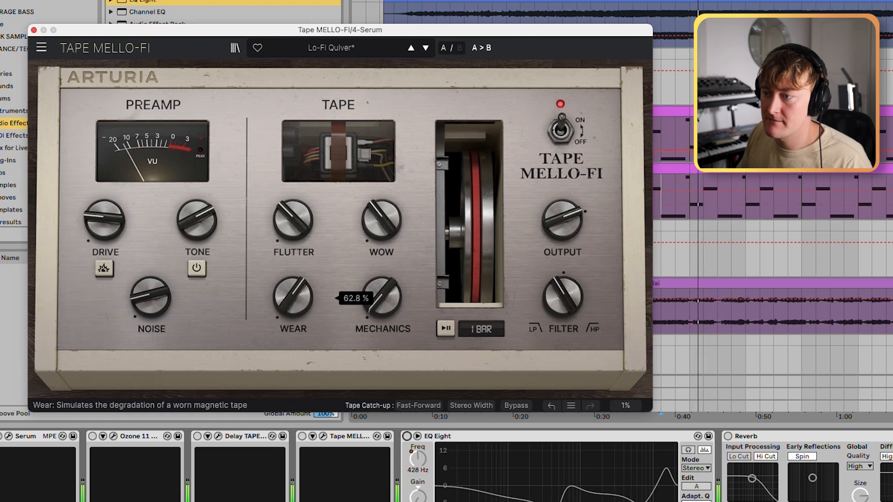
left_click_drag(382, 297, 381, 248)
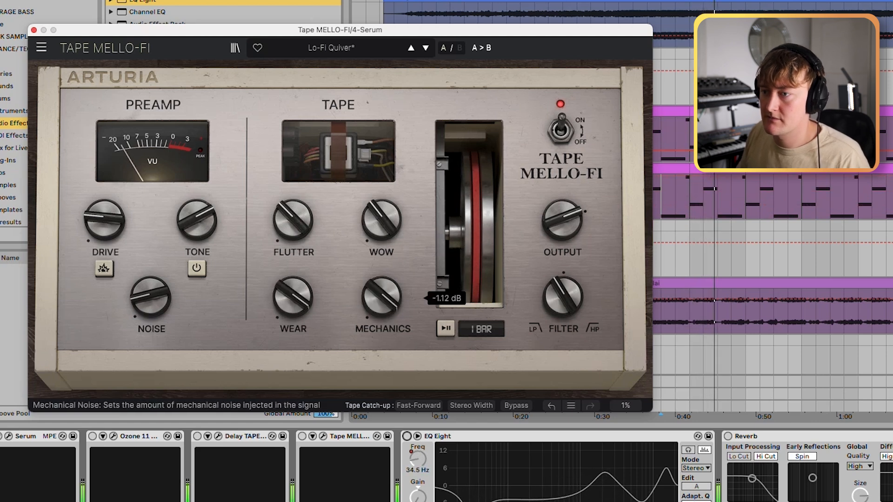
left_click(104, 269)
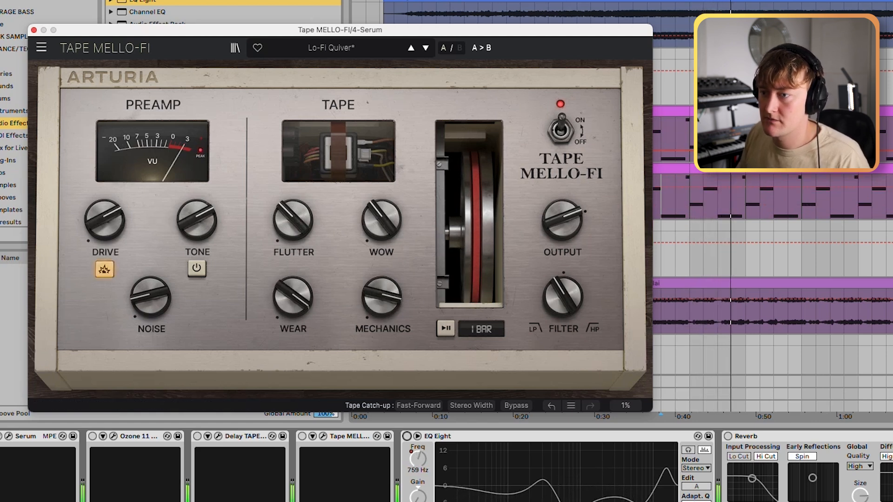
left_click_drag(382, 297, 382, 358)
left_click_drag(293, 297, 293, 367)
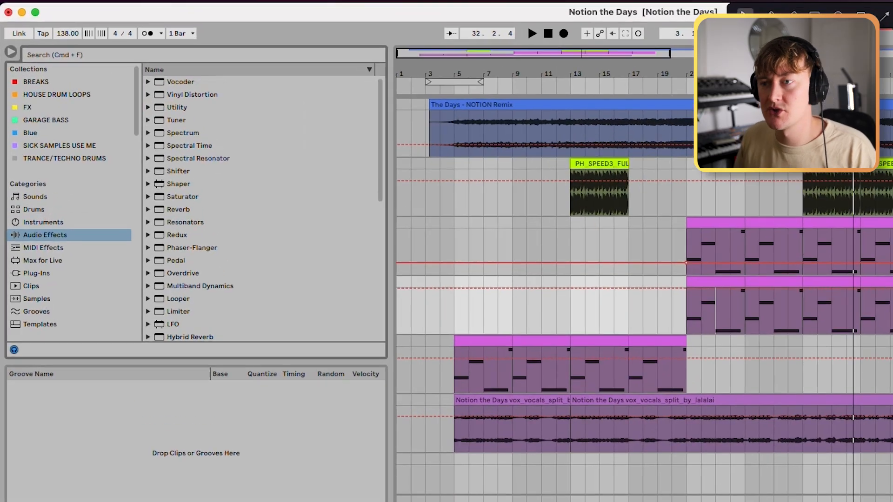
Step: Search all browser content for "tape" and look through the tape effect presets and racks
scroll(77, 221, "down", 5)
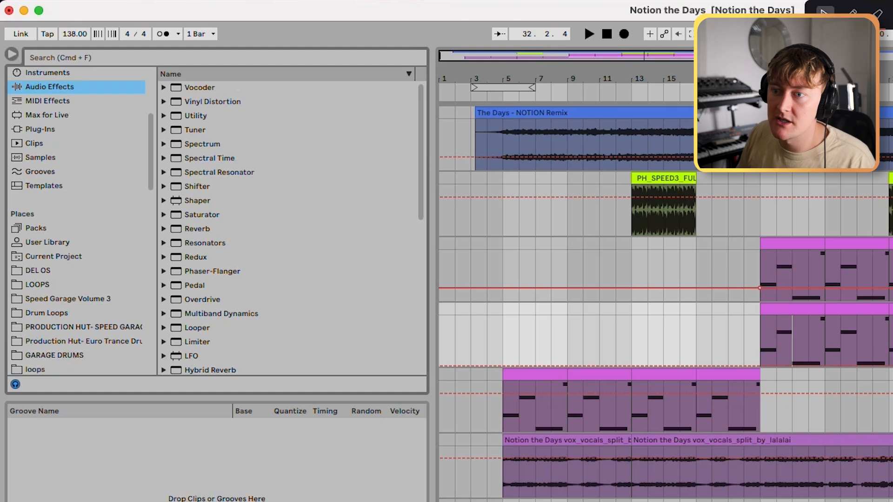
key("super+f")
type("tape")
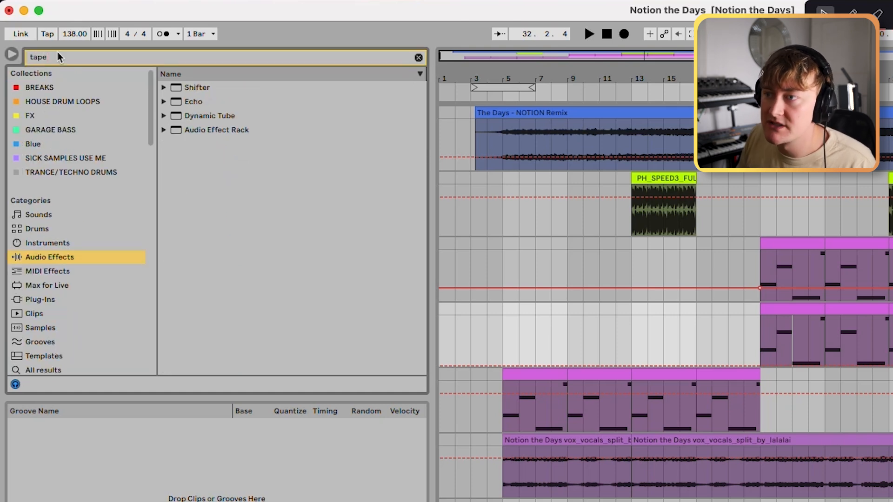
scroll(77, 221, "down", 5)
left_click(44, 245)
scroll(292, 227, "down", 10)
scroll(292, 228, "down", 8)
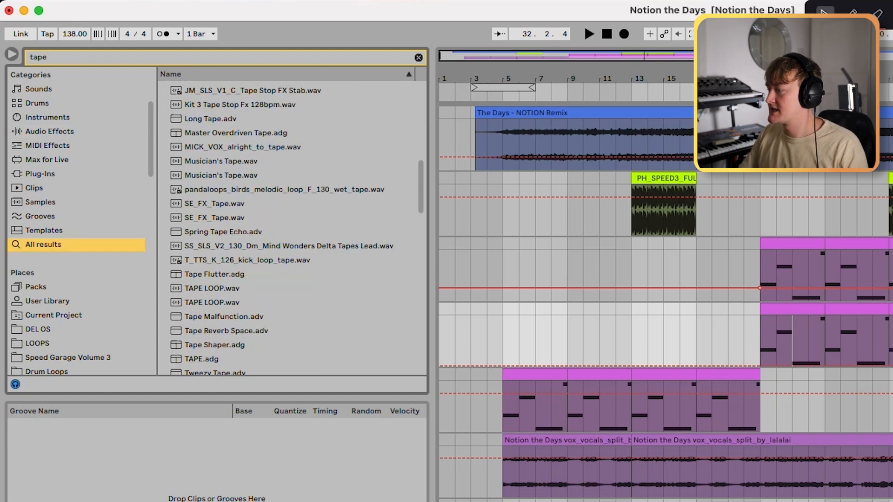